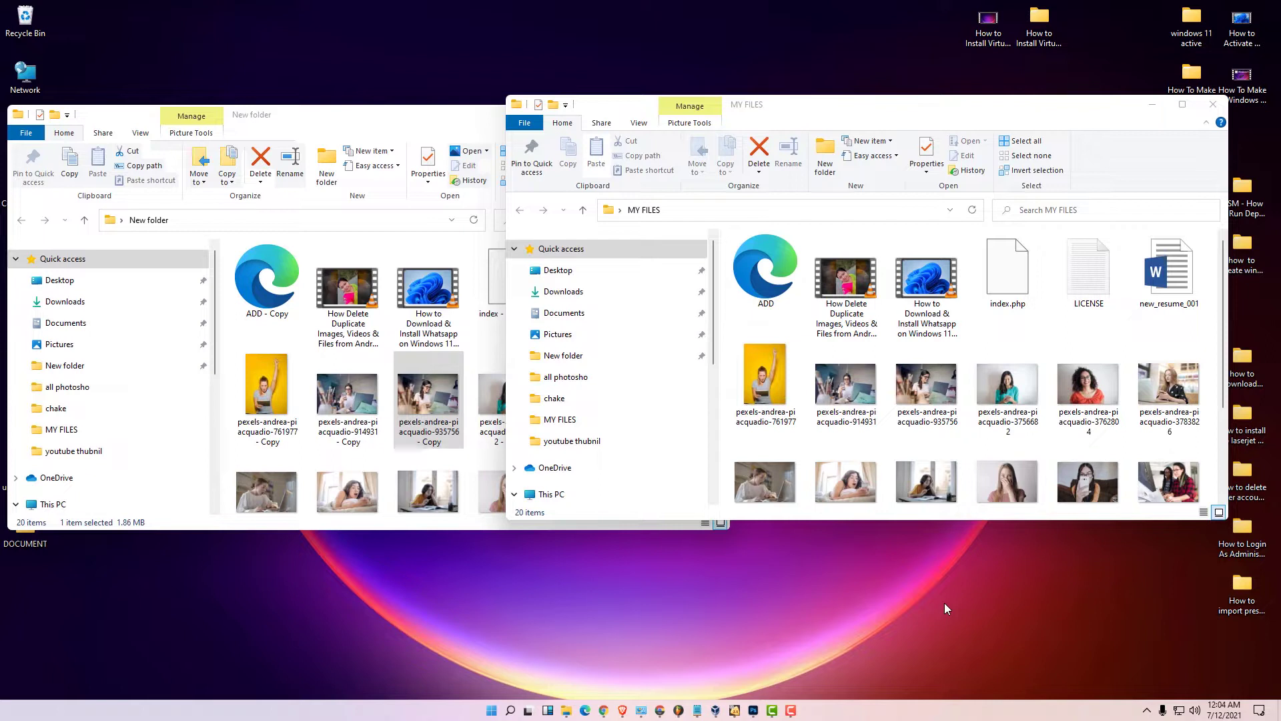
# Compare the New folder copies against the originals in MY FILES, then close both folder windows.
pyautogui.click(427, 117)
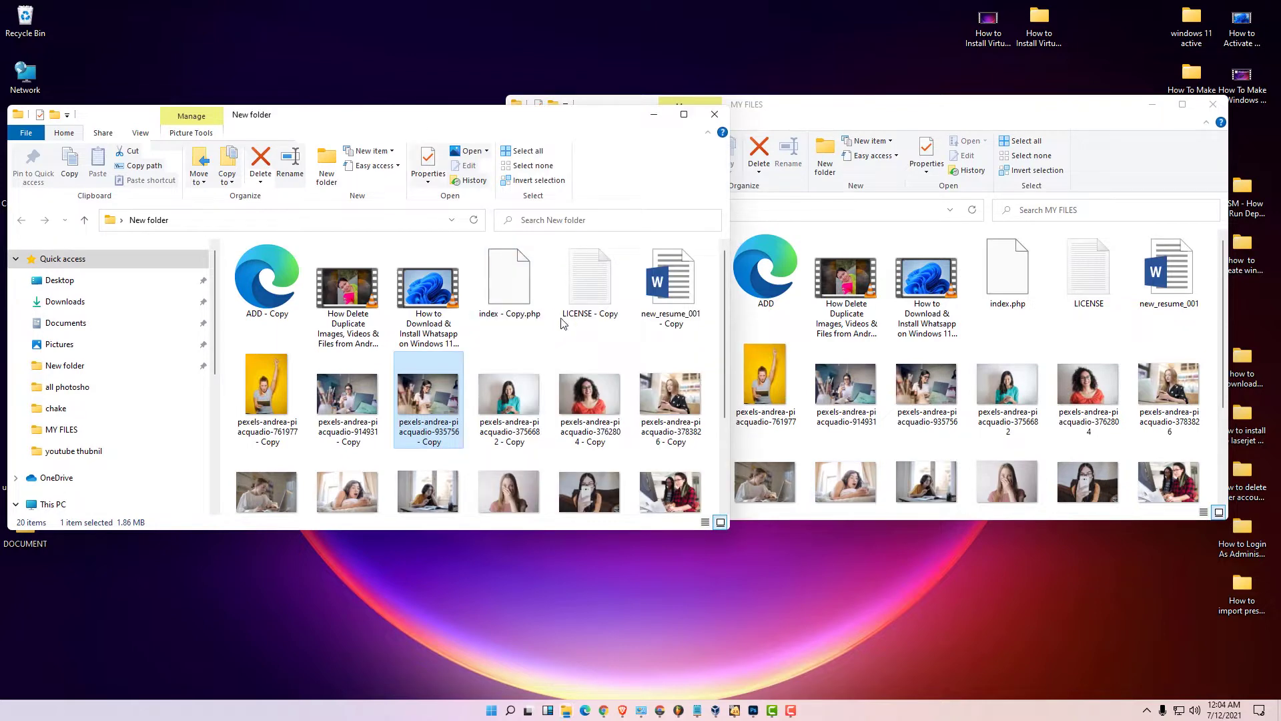
pyautogui.click(874, 392)
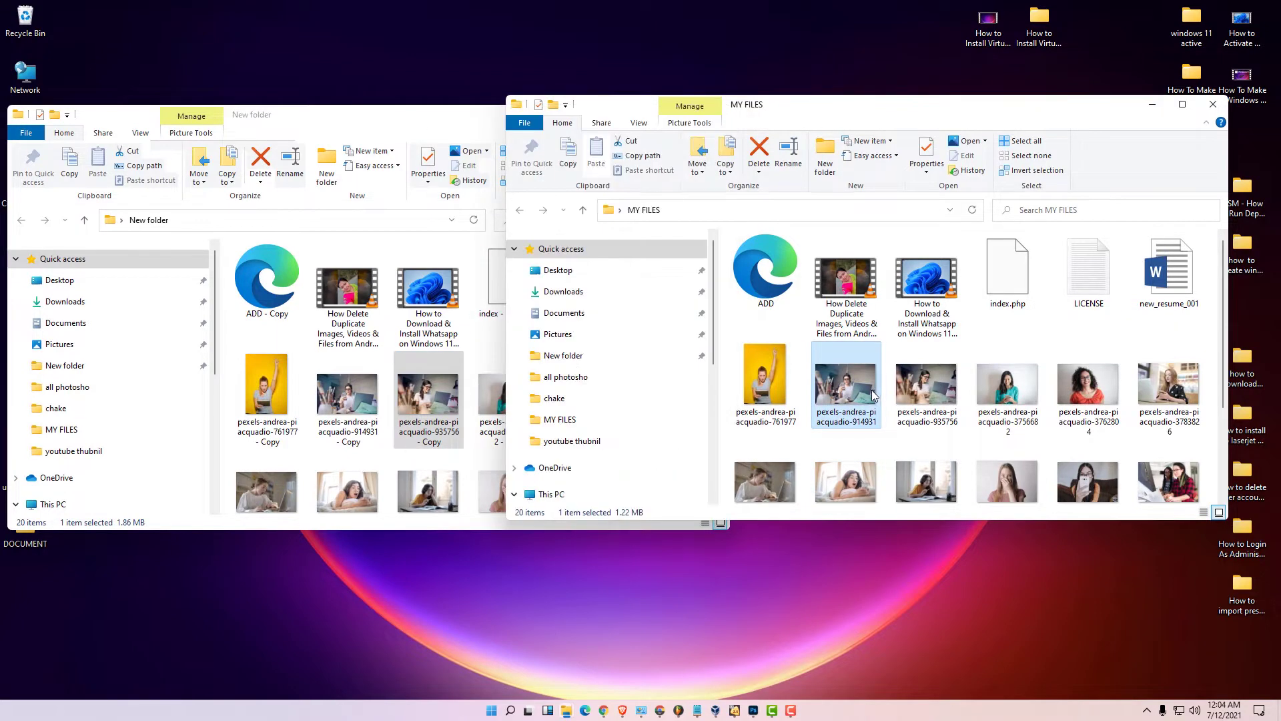
pyautogui.click(440, 401)
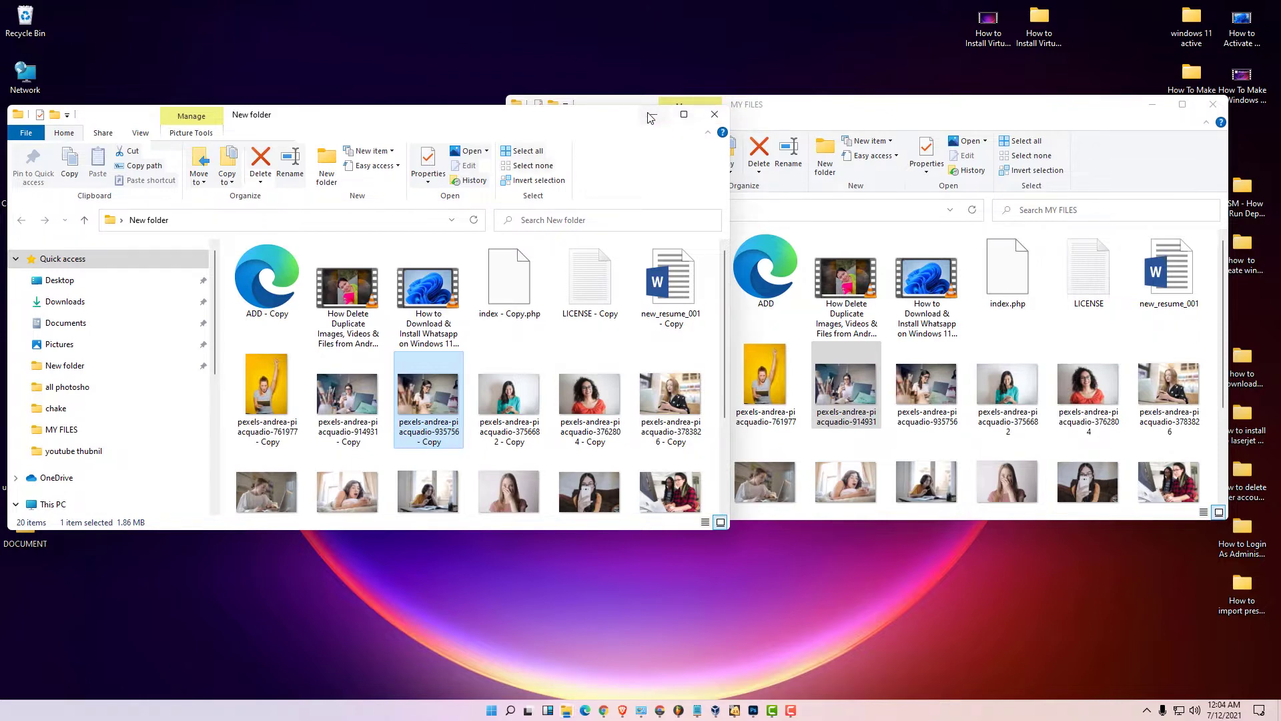
pyautogui.click(714, 114)
pyautogui.click(1150, 102)
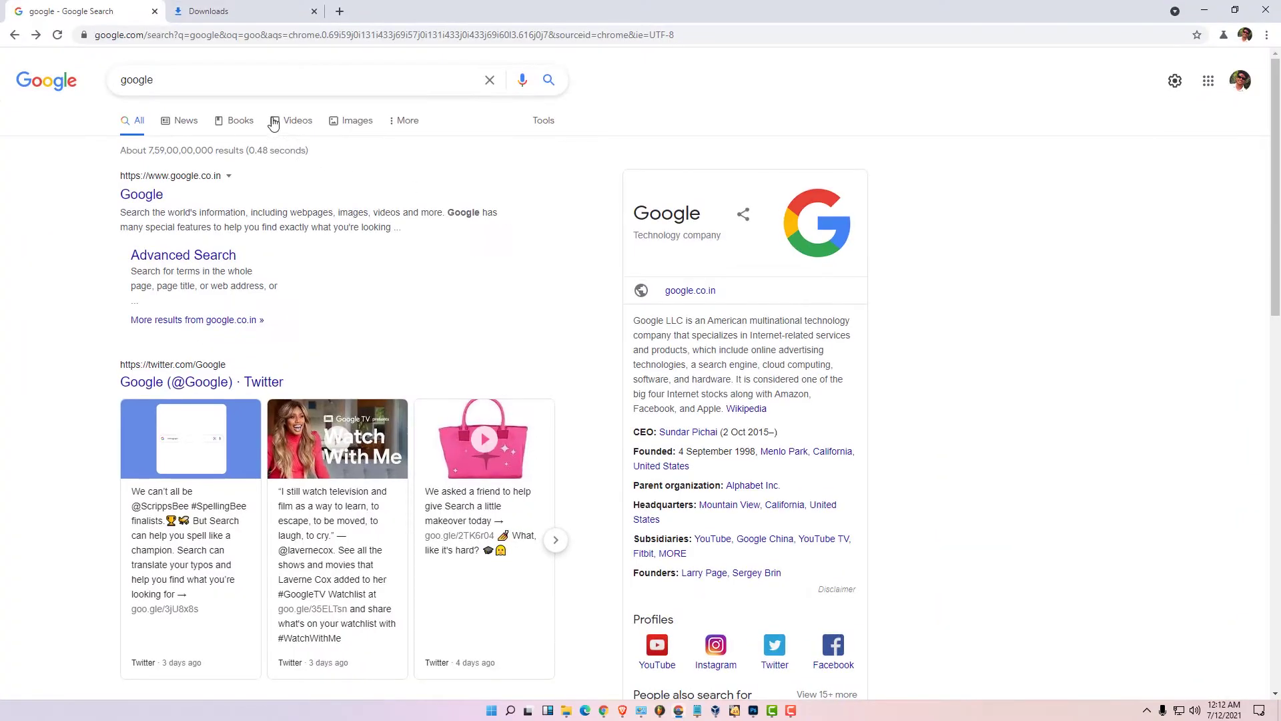
# Search Google for 'search my files'.
pyautogui.click(242, 82)
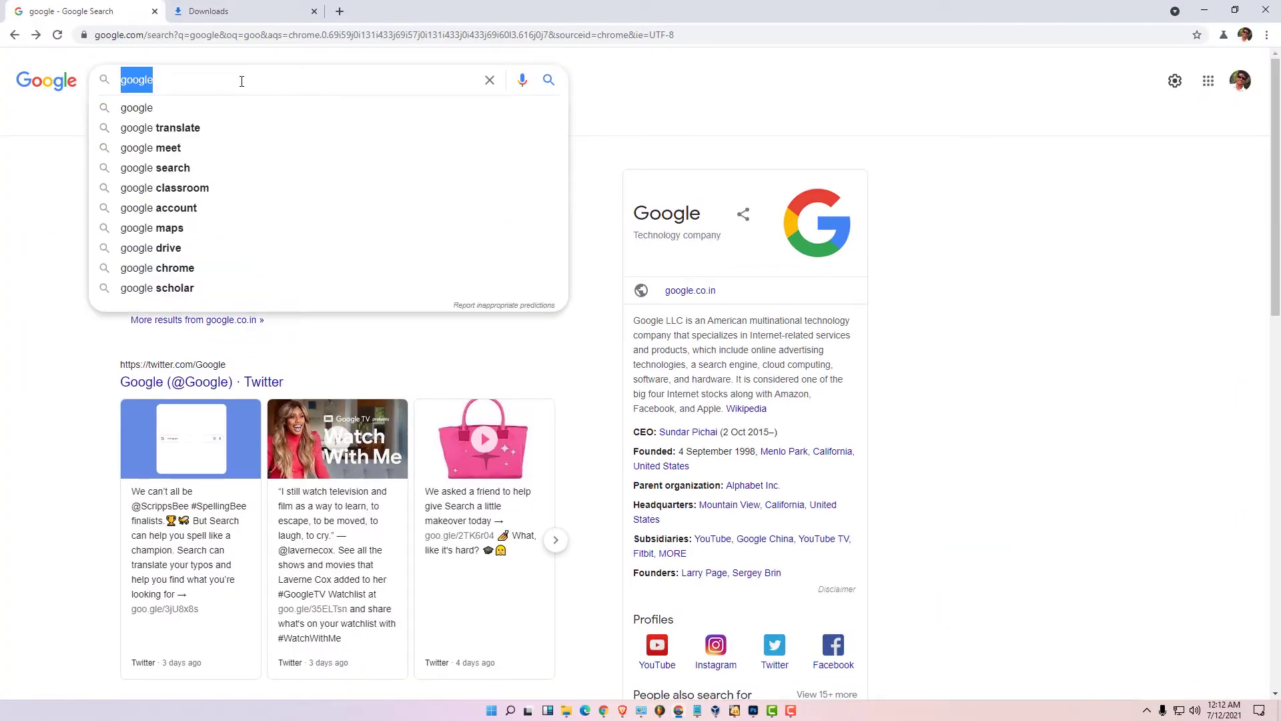
pyautogui.write('search my files')
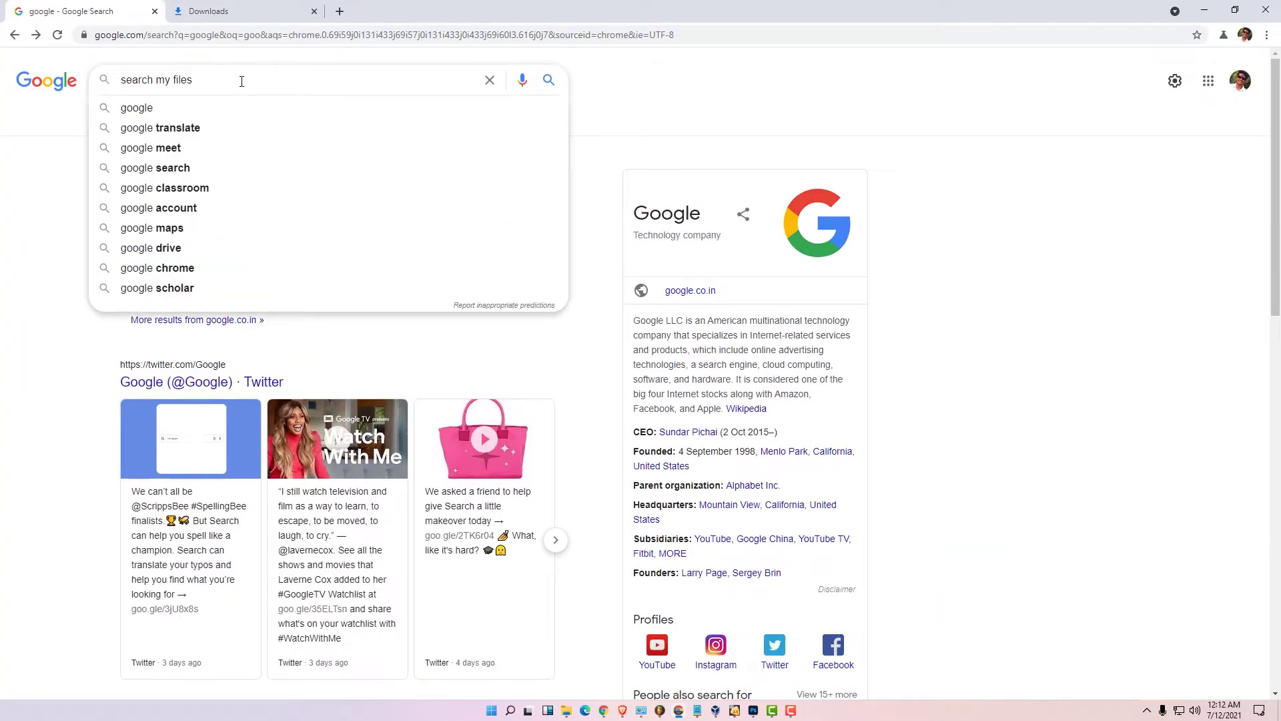
pyautogui.press('Return')
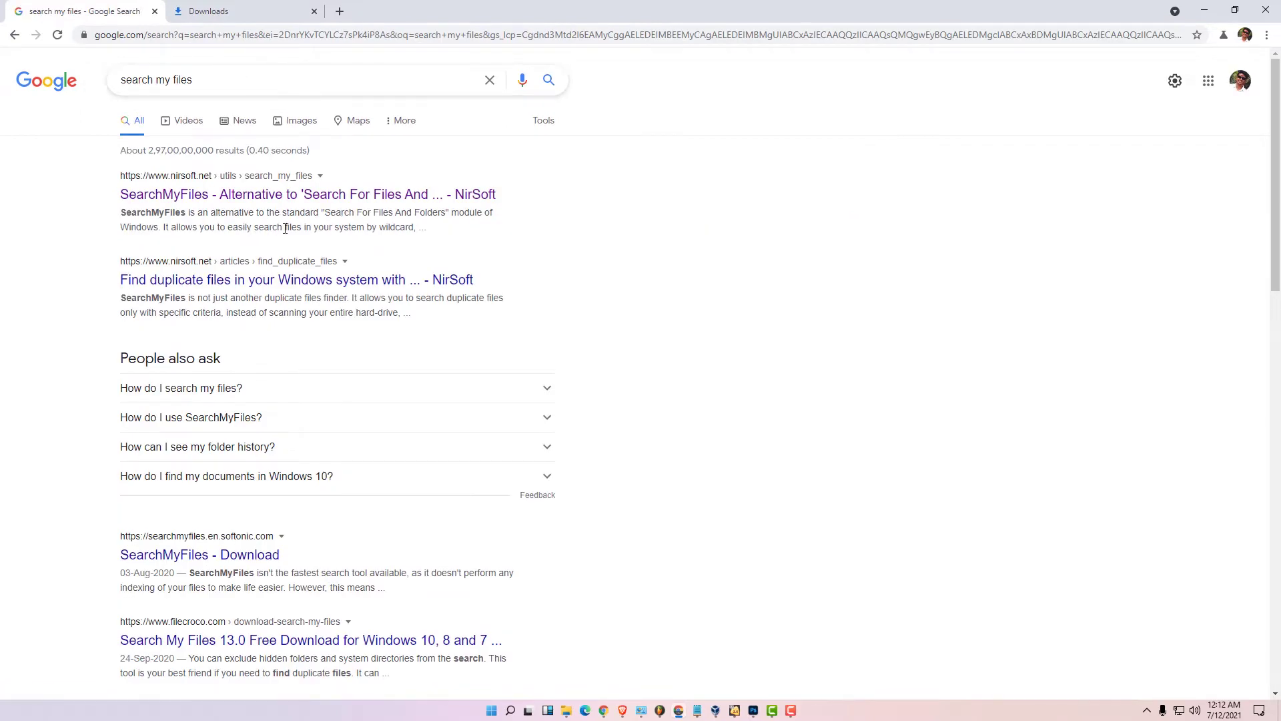
# Download the 64-bit SearchMyFiles zip from the NirSoft SearchMyFiles page.
pyautogui.click(273, 198)
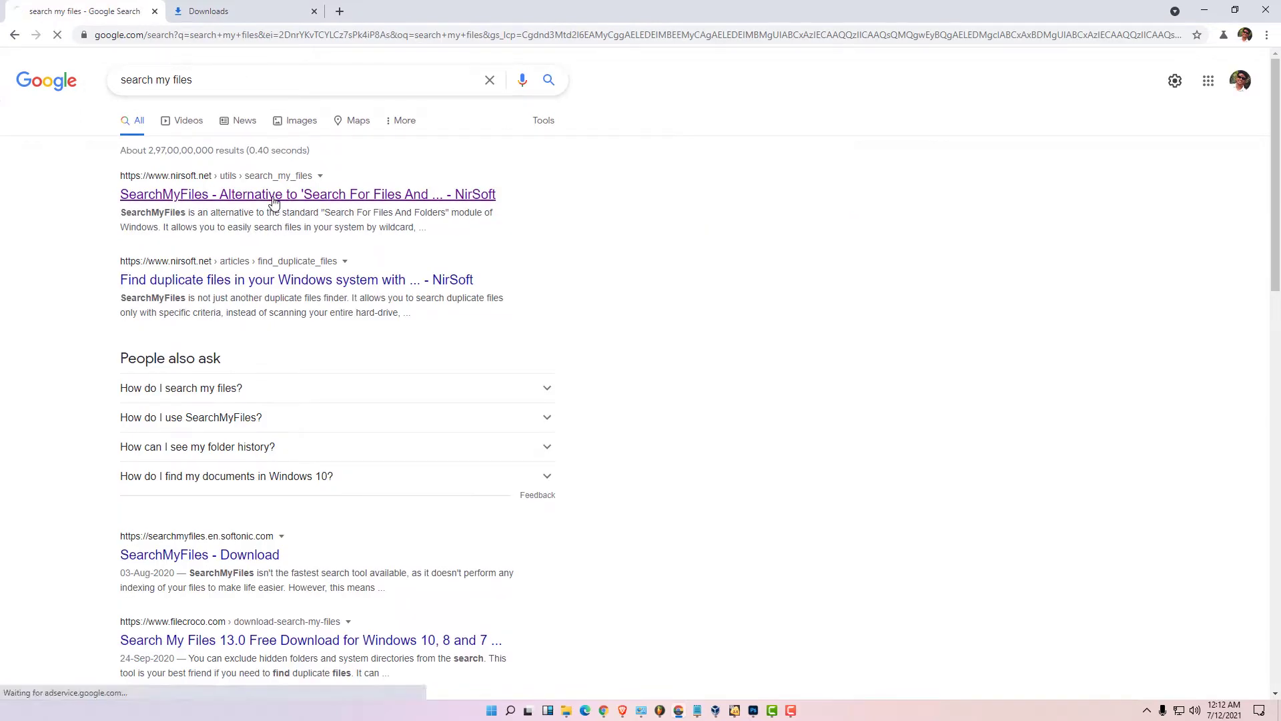
pyautogui.scroll(-7, 390, 345)
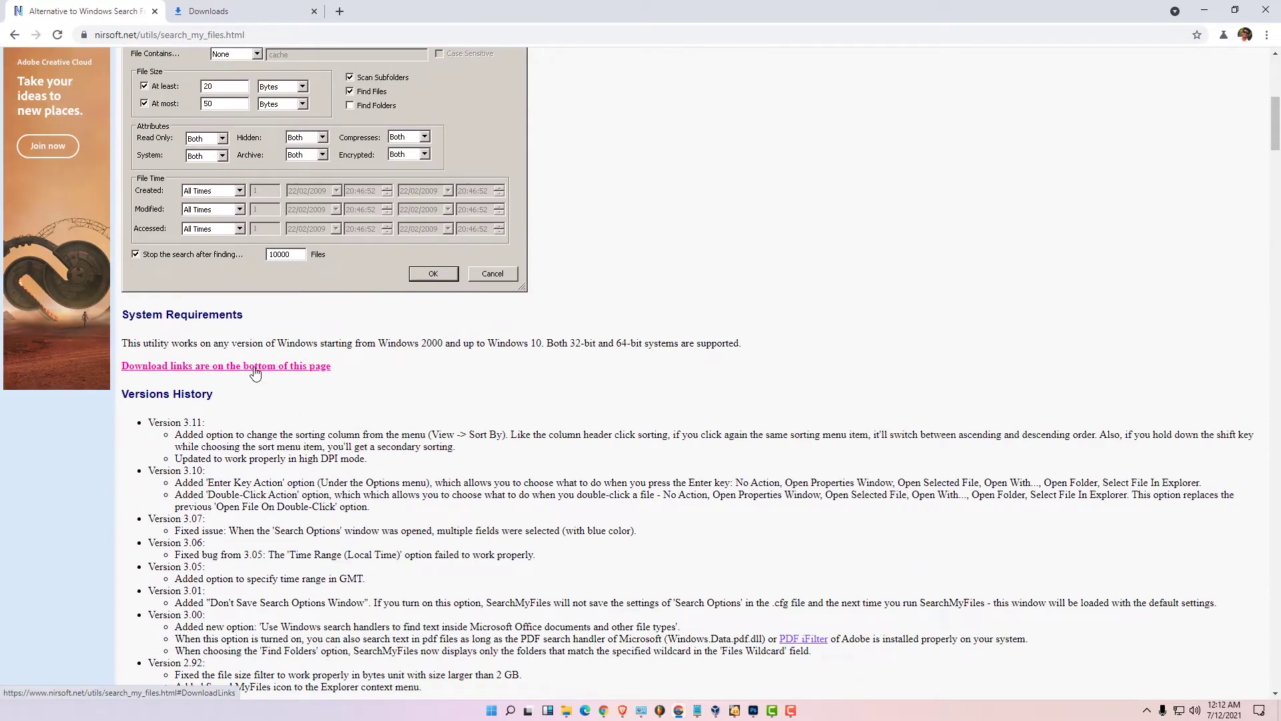
pyautogui.click(256, 372)
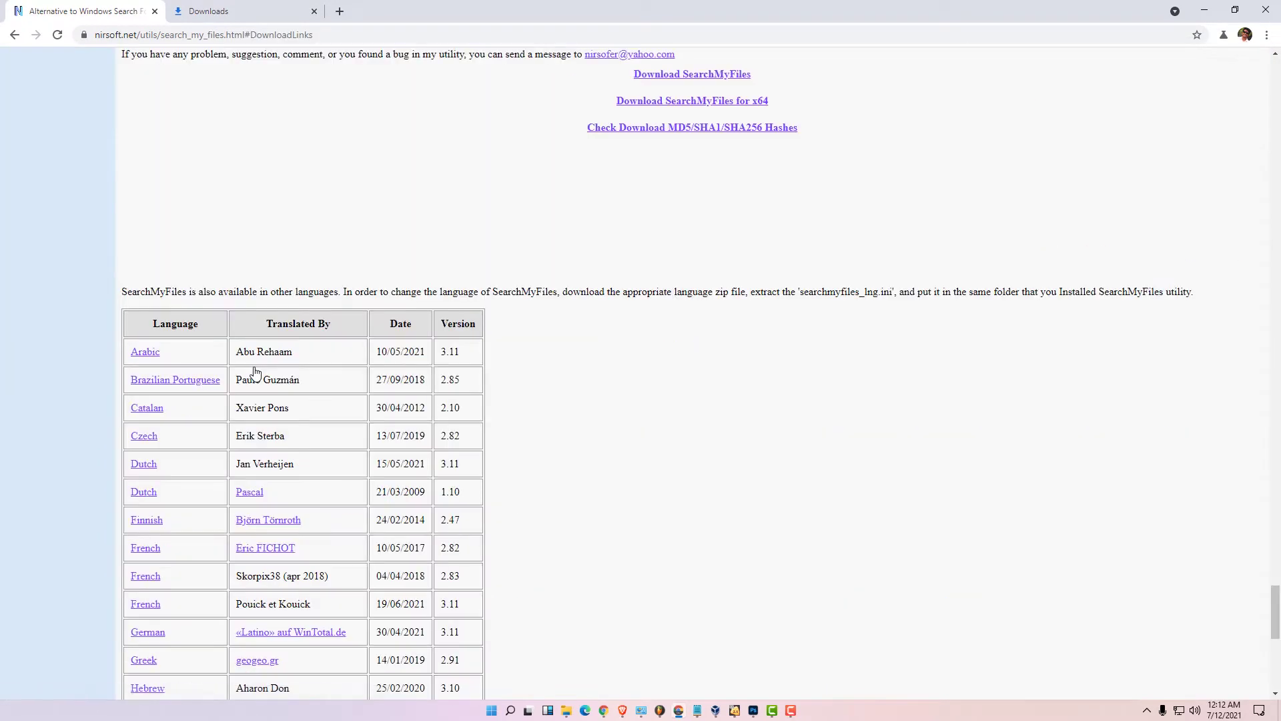
pyautogui.scroll(5, 804, 375)
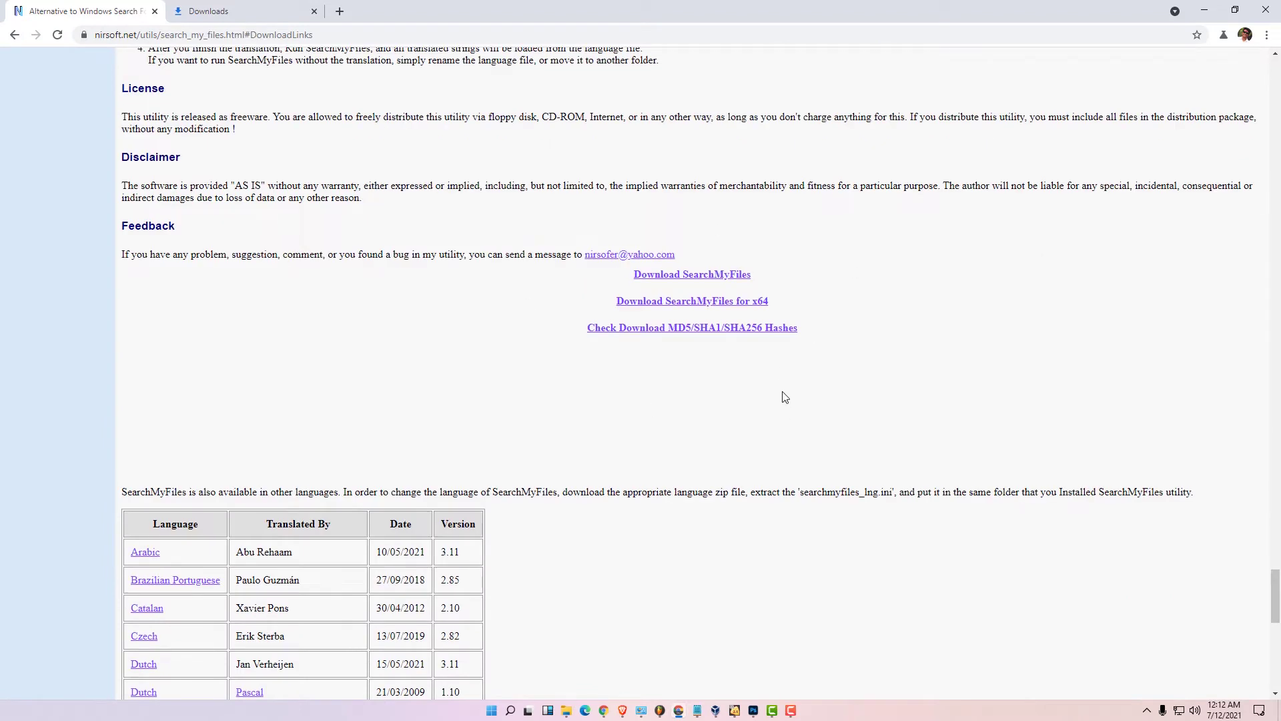
pyautogui.click(761, 306)
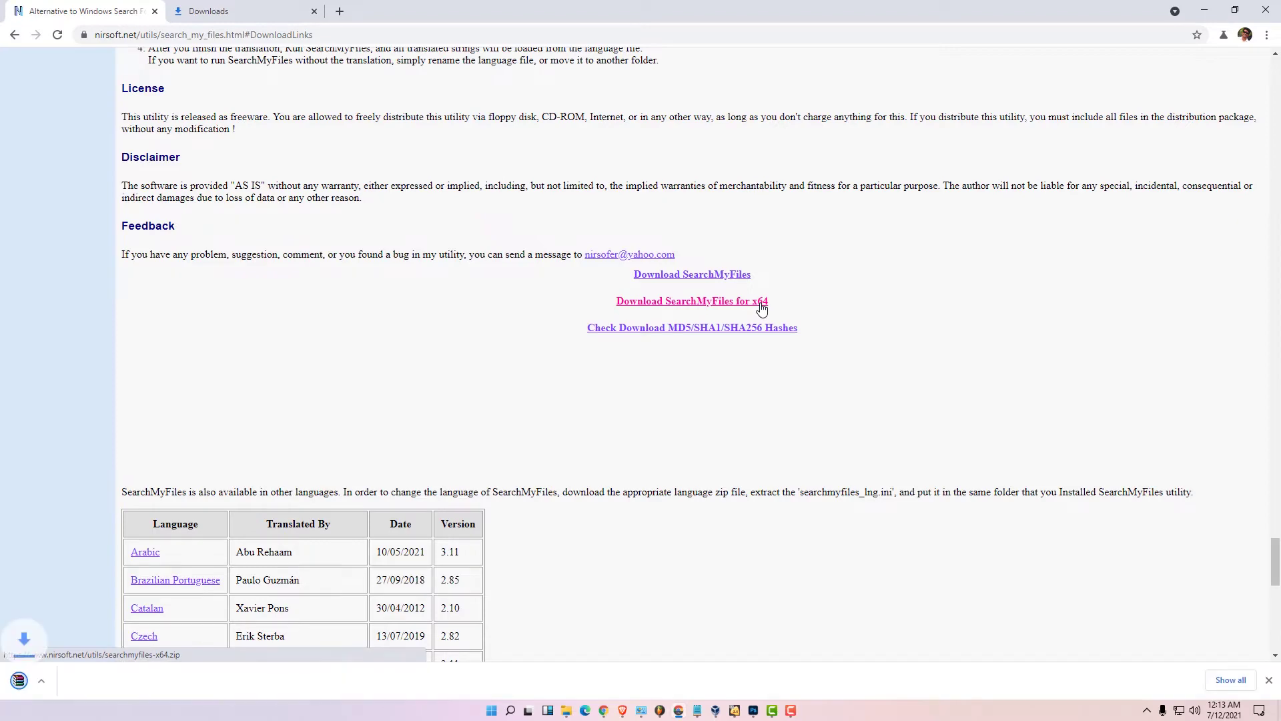
# Move the downloaded searchmyfiles-x64 zip from Downloads onto the desktop.
pyautogui.click(1230, 679)
pyautogui.click(527, 196)
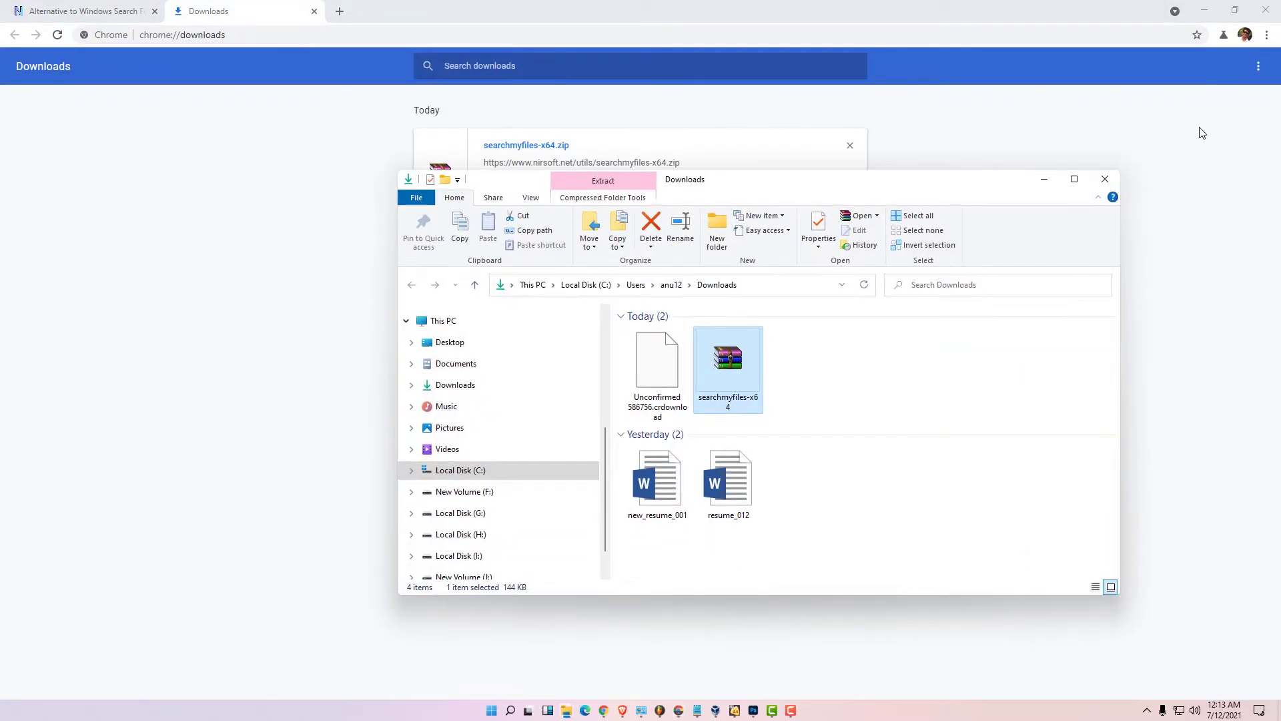
pyautogui.click(1204, 9)
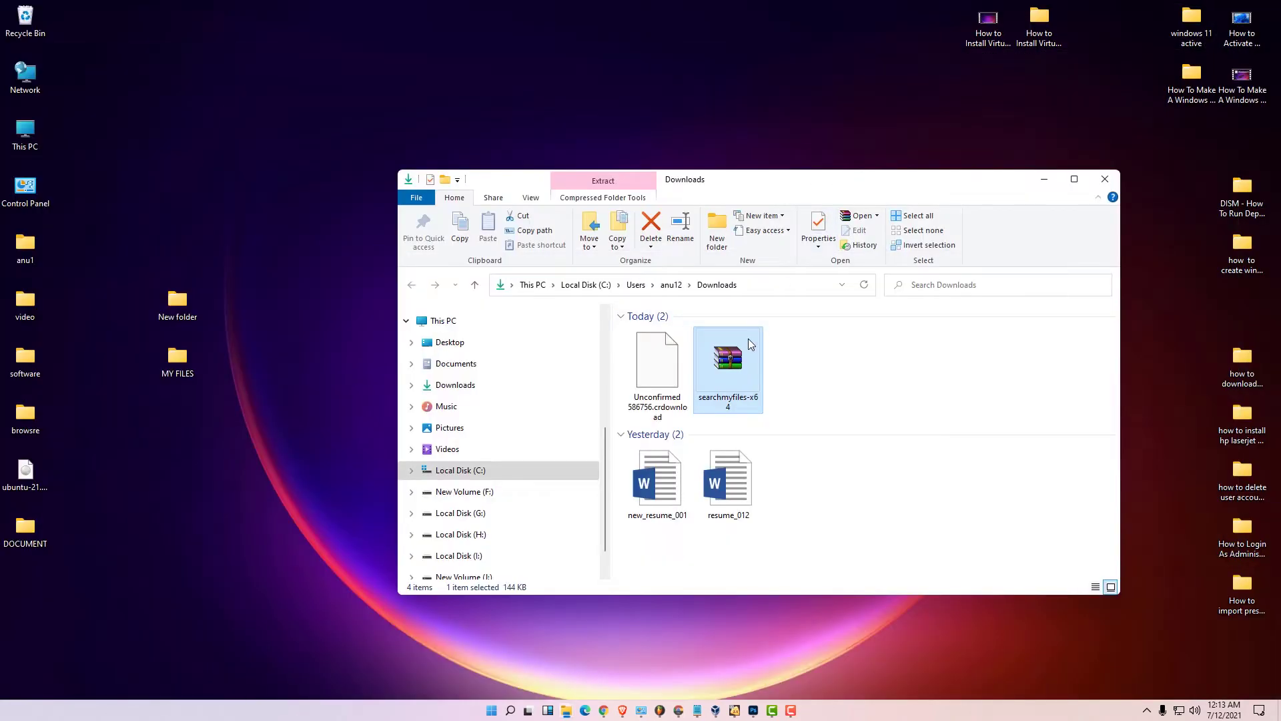
pyautogui.moveTo(729, 350); pyautogui.dragTo(331, 314)
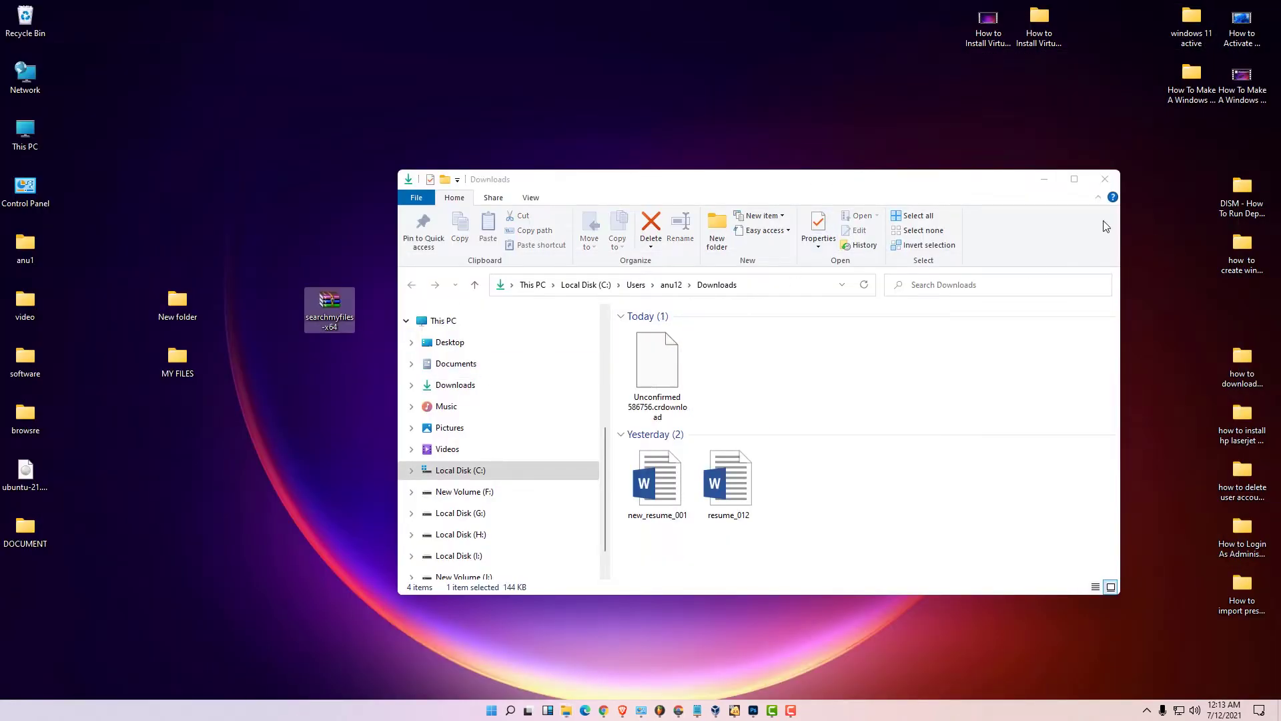
pyautogui.click(1104, 179)
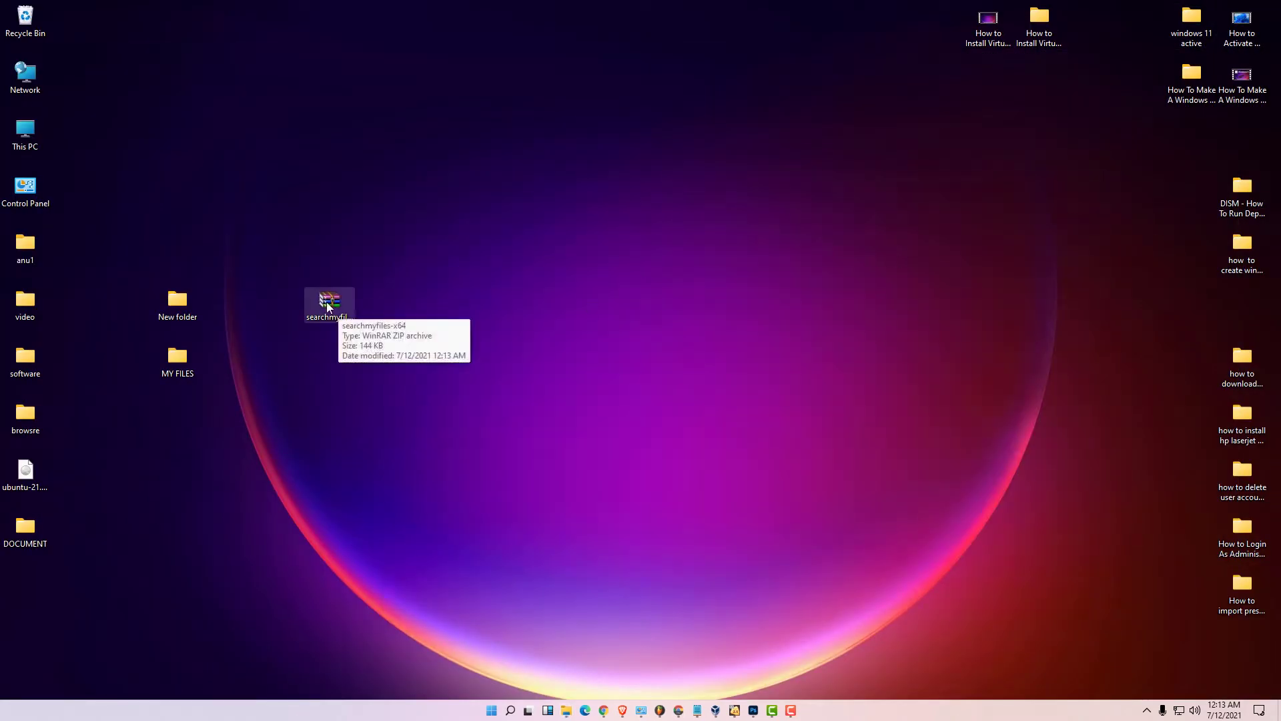
# Extract the zip on the desktop and open the extracted searchmyfiles-x64 folder.
pyautogui.rightClick(326, 302)
pyautogui.click(360, 342)
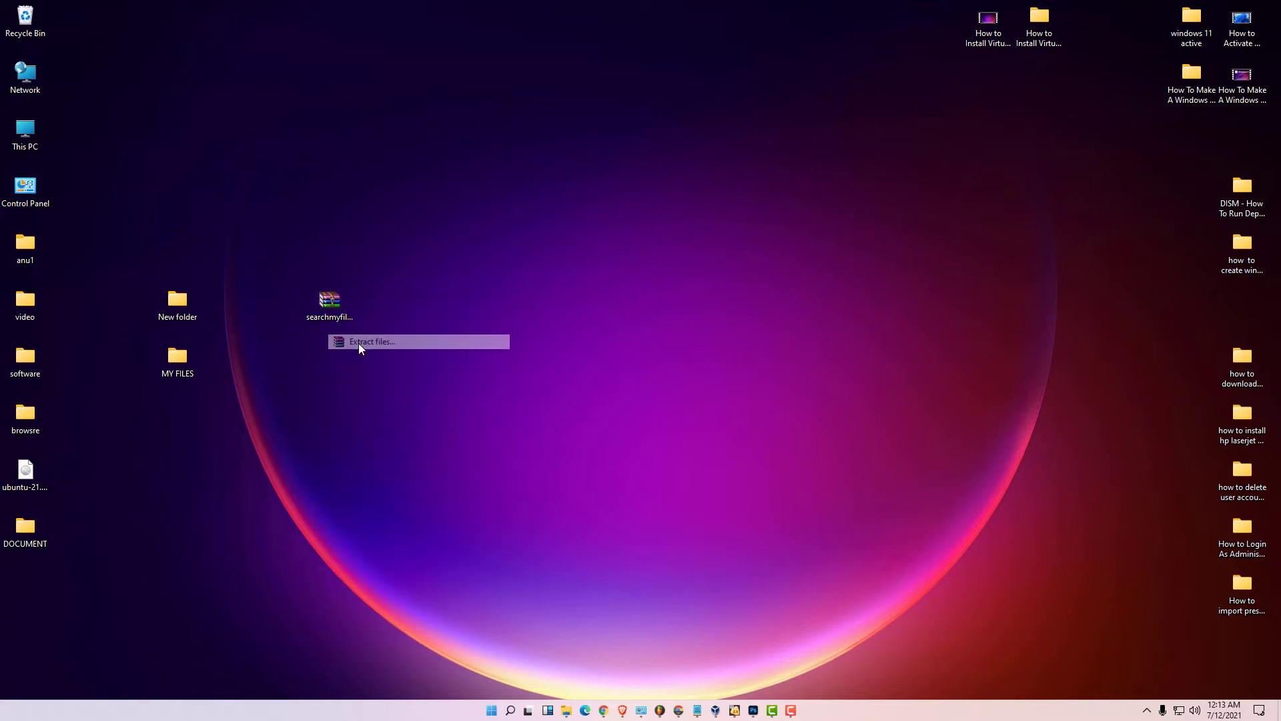
pyautogui.press('Return')
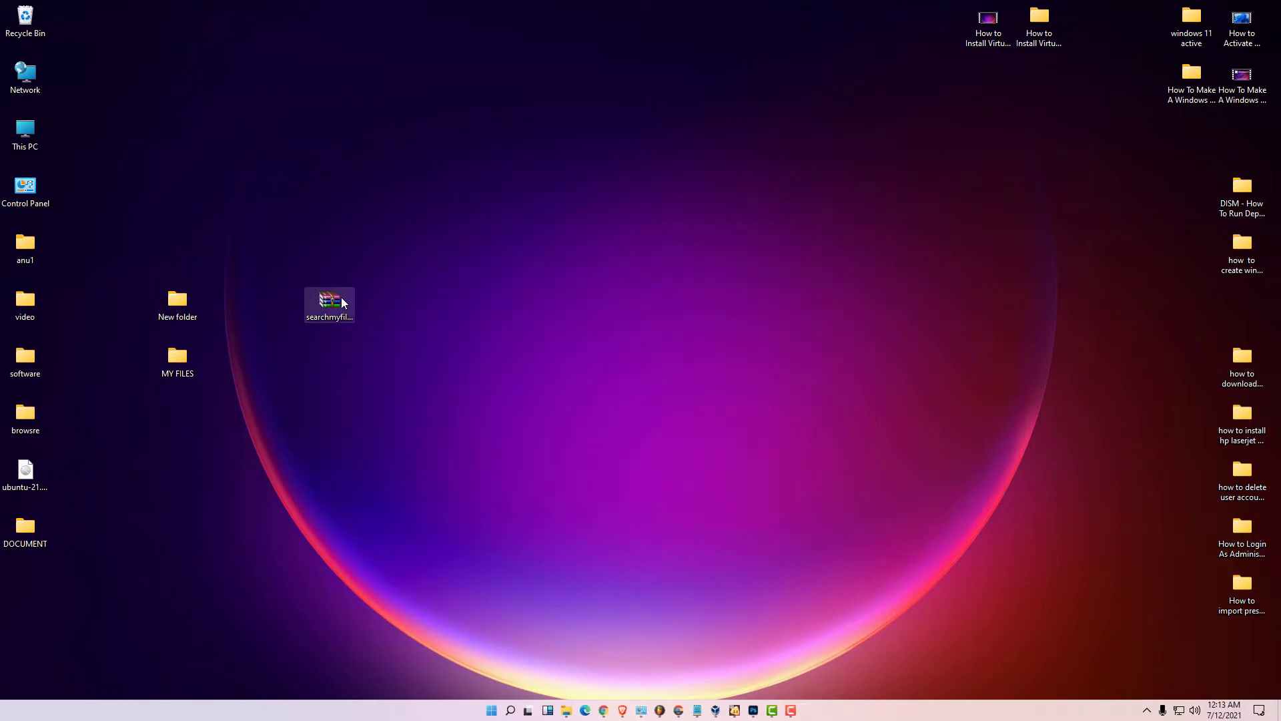
pyautogui.moveTo(342, 297); pyautogui.dragTo(200, 203)
pyautogui.moveTo(47, 590); pyautogui.dragTo(363, 318)
pyautogui.doubleClick(363, 317)
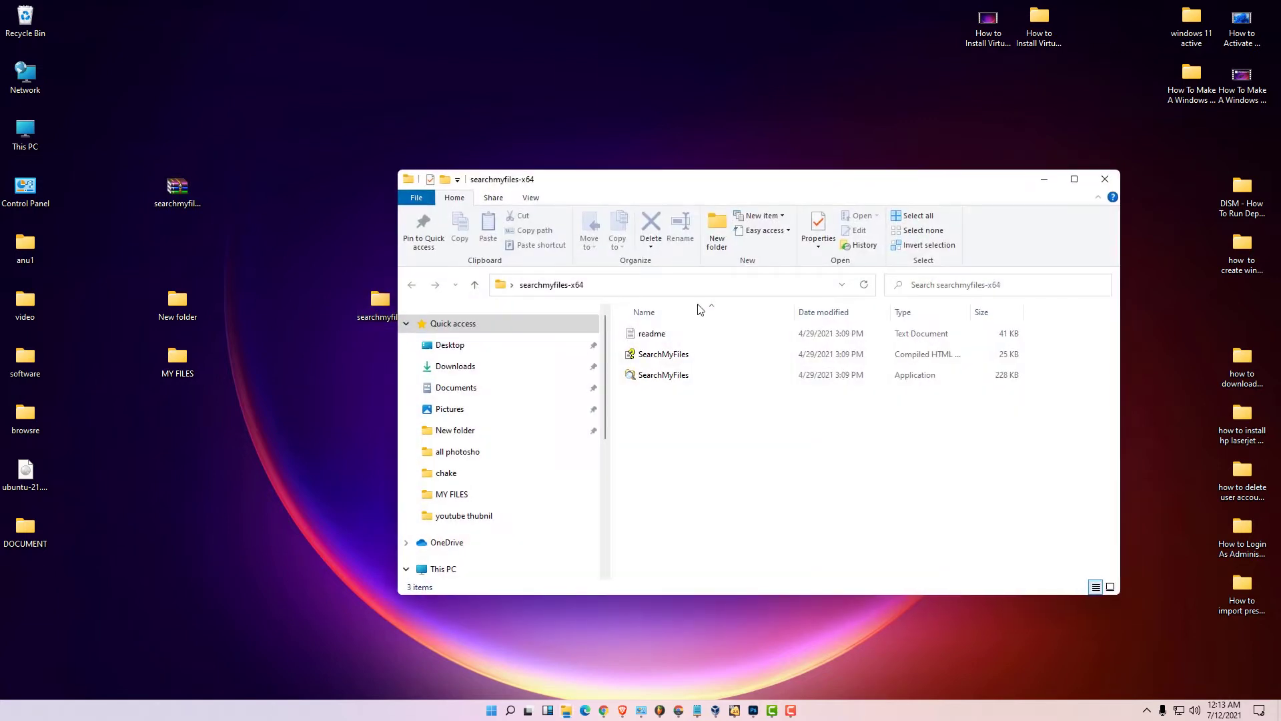
# Launch SearchMyFiles and switch the search mode to Duplicates Search.
pyautogui.doubleClick(679, 379)
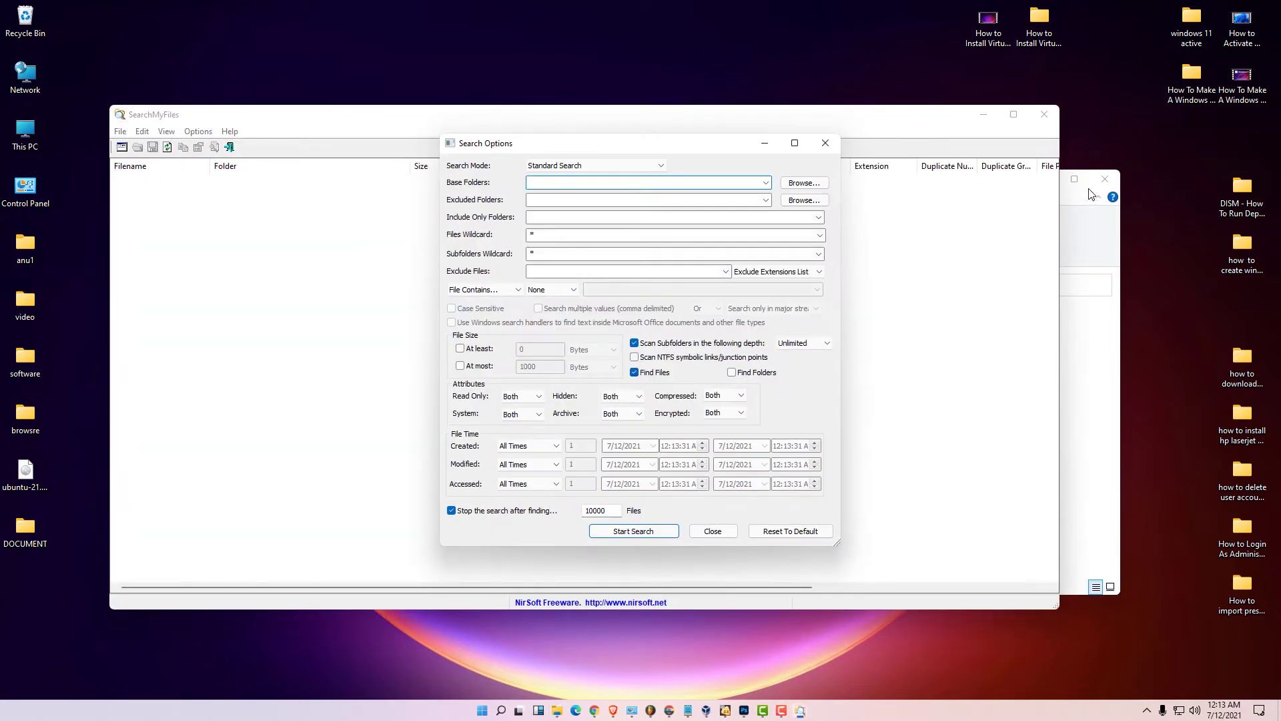
pyautogui.click(1082, 208)
pyautogui.click(1044, 179)
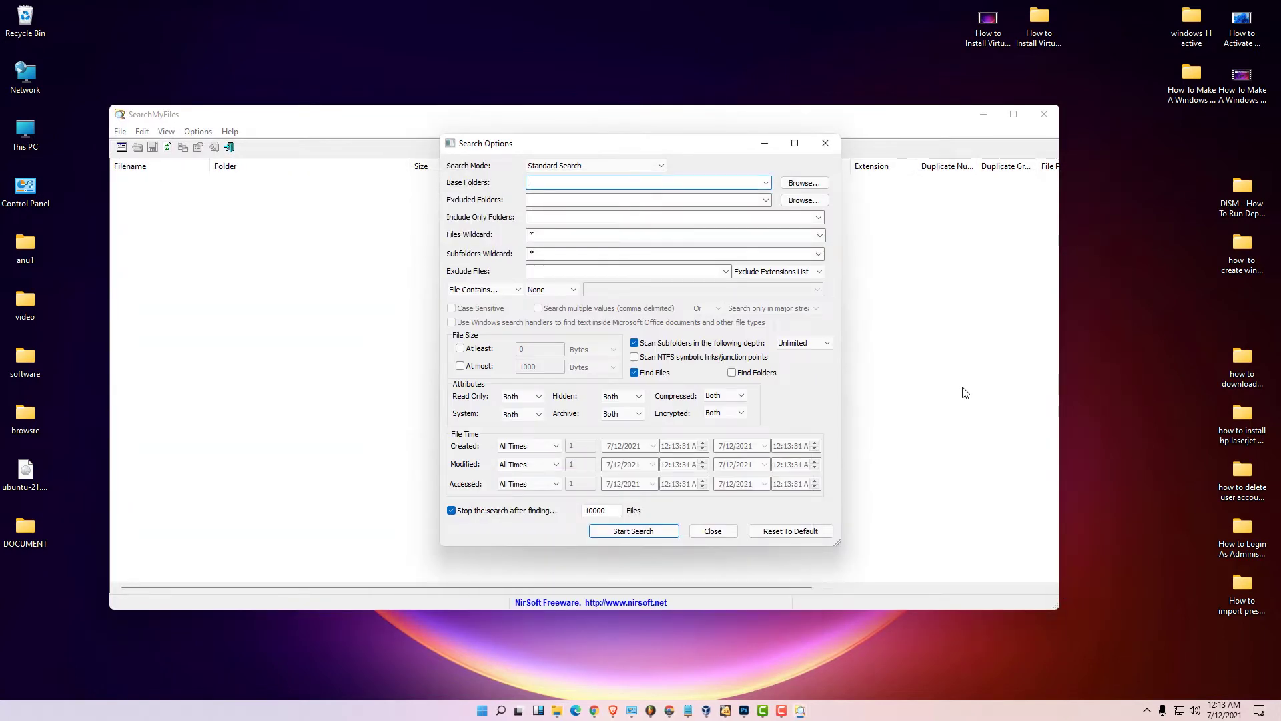
pyautogui.click(659, 165)
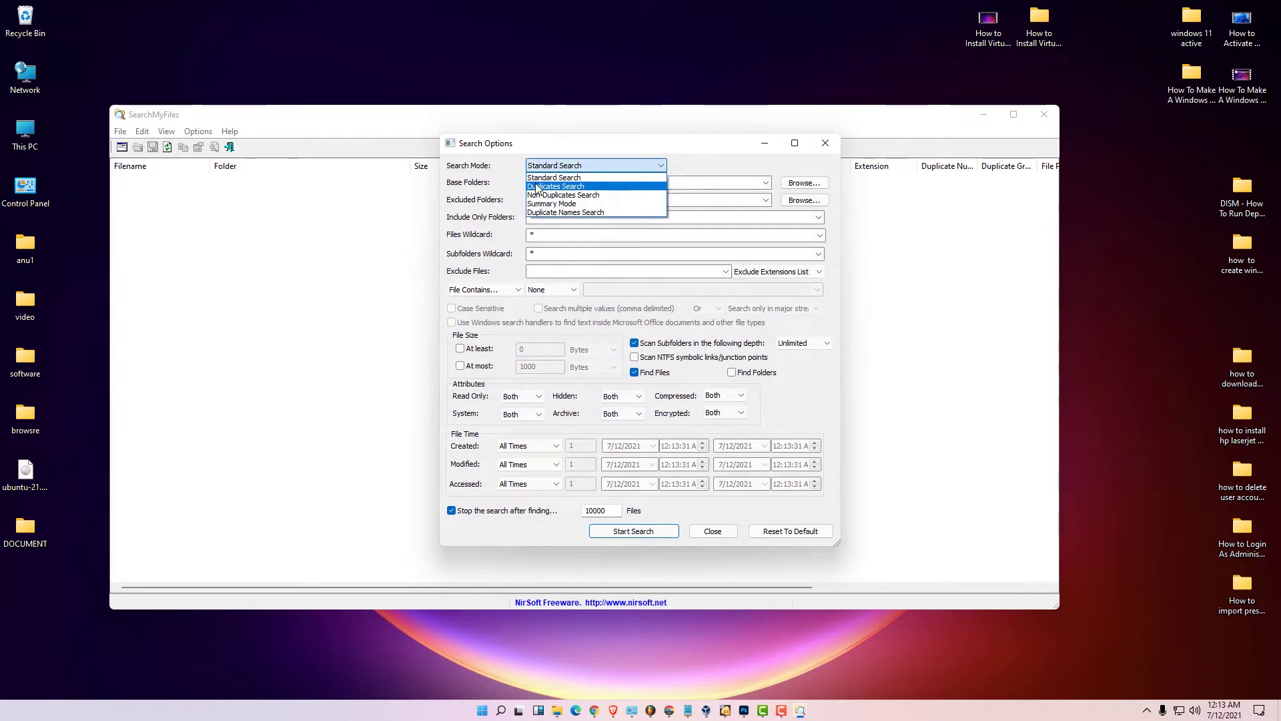
pyautogui.click(569, 188)
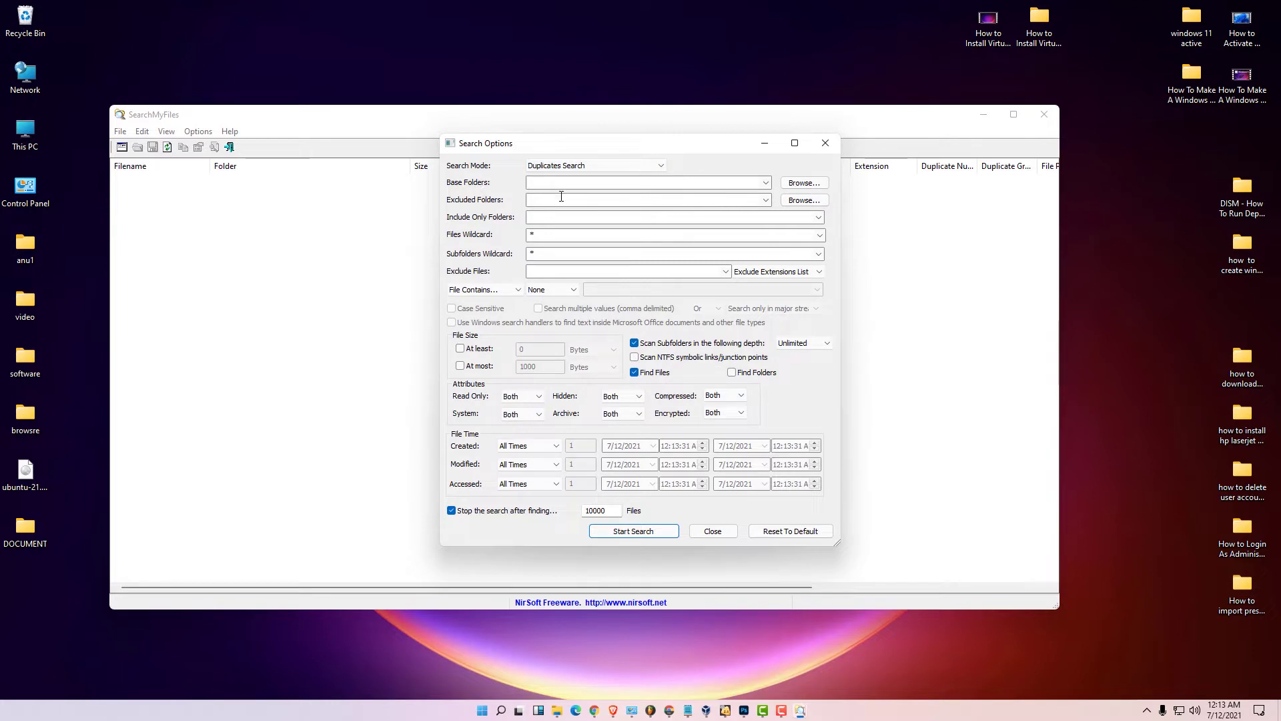
# Add MY FILES and New folder as base folders and stop the search after 5000 files.
pyautogui.click(804, 182)
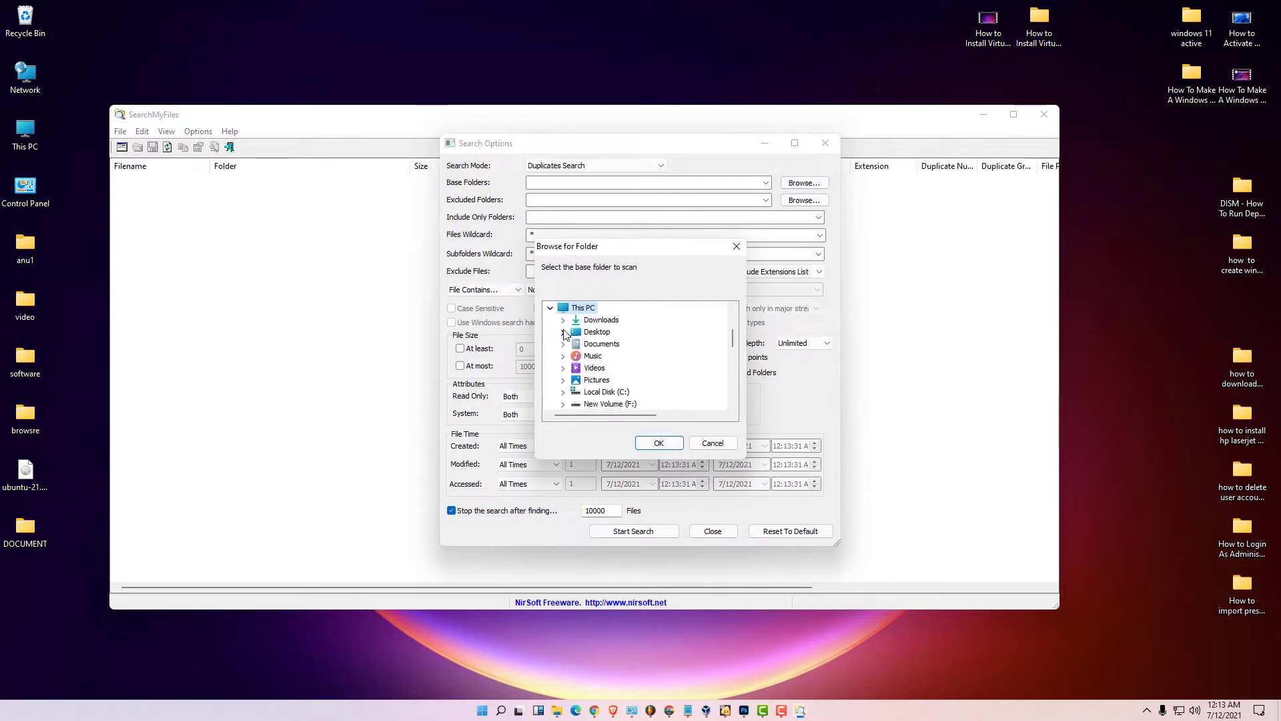
pyautogui.doubleClick(587, 332)
pyautogui.scroll(-5, 633, 362)
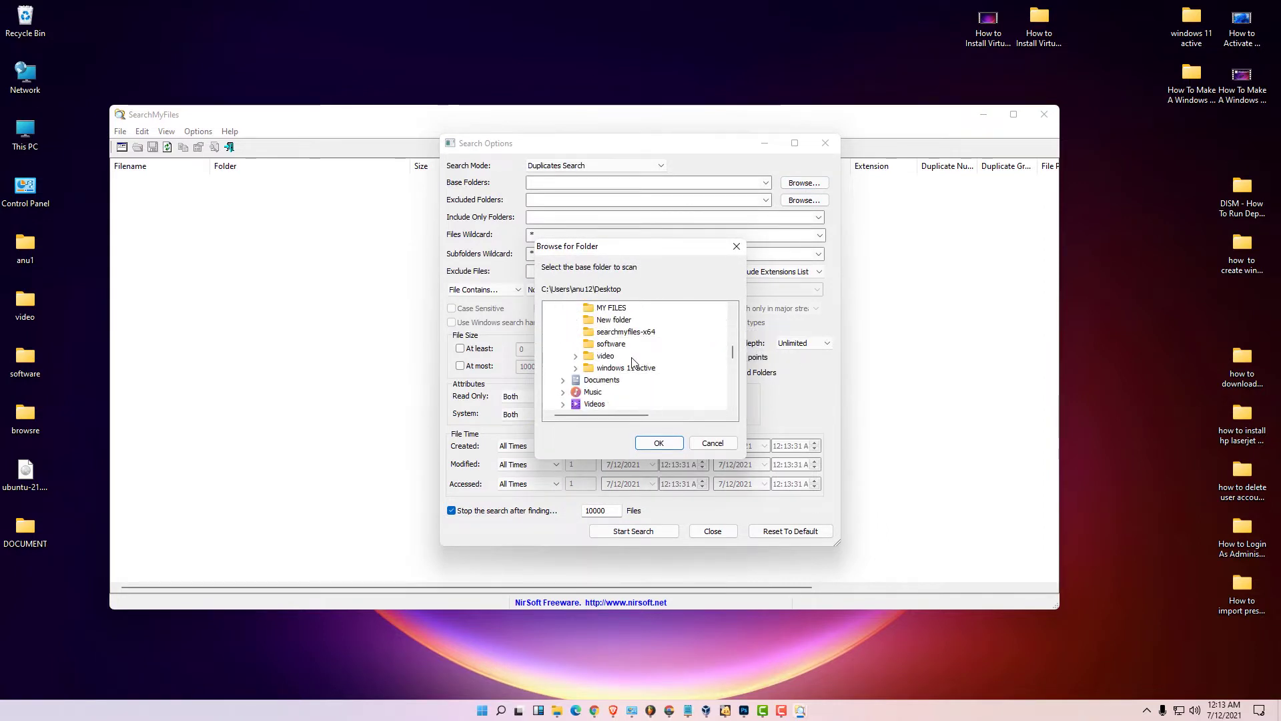
pyautogui.click(614, 308)
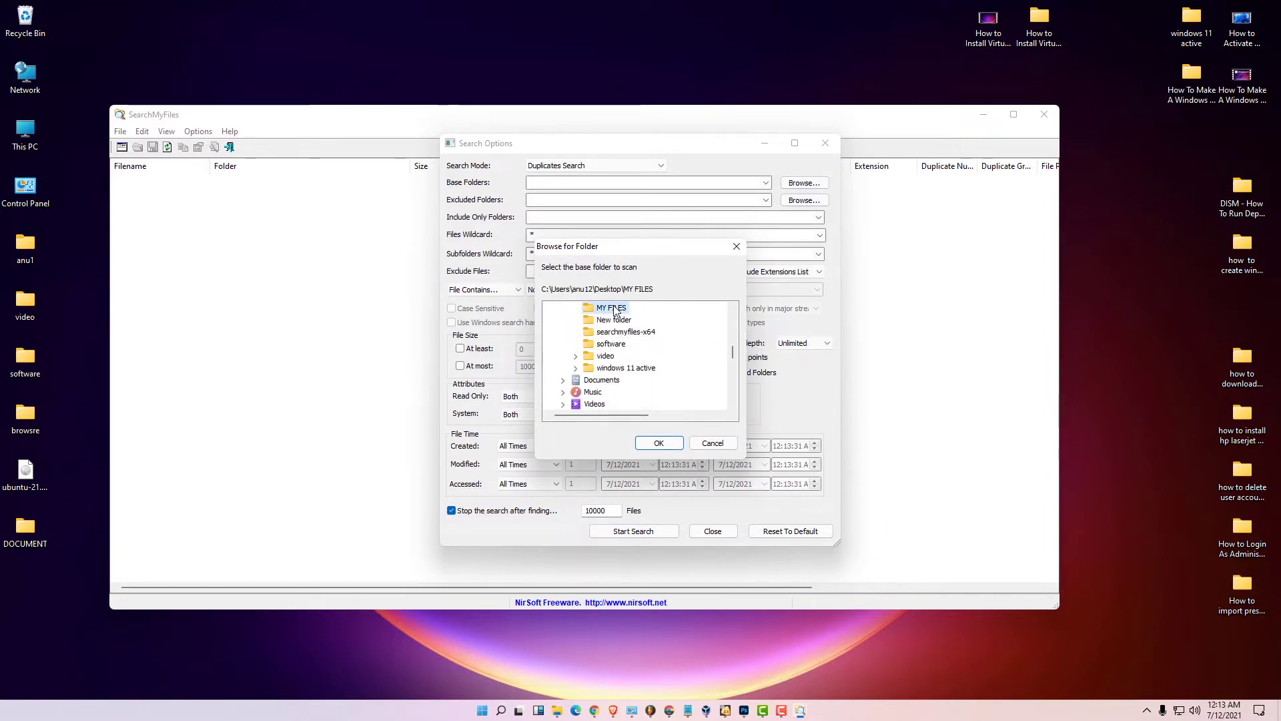
pyautogui.click(661, 443)
pyautogui.click(807, 183)
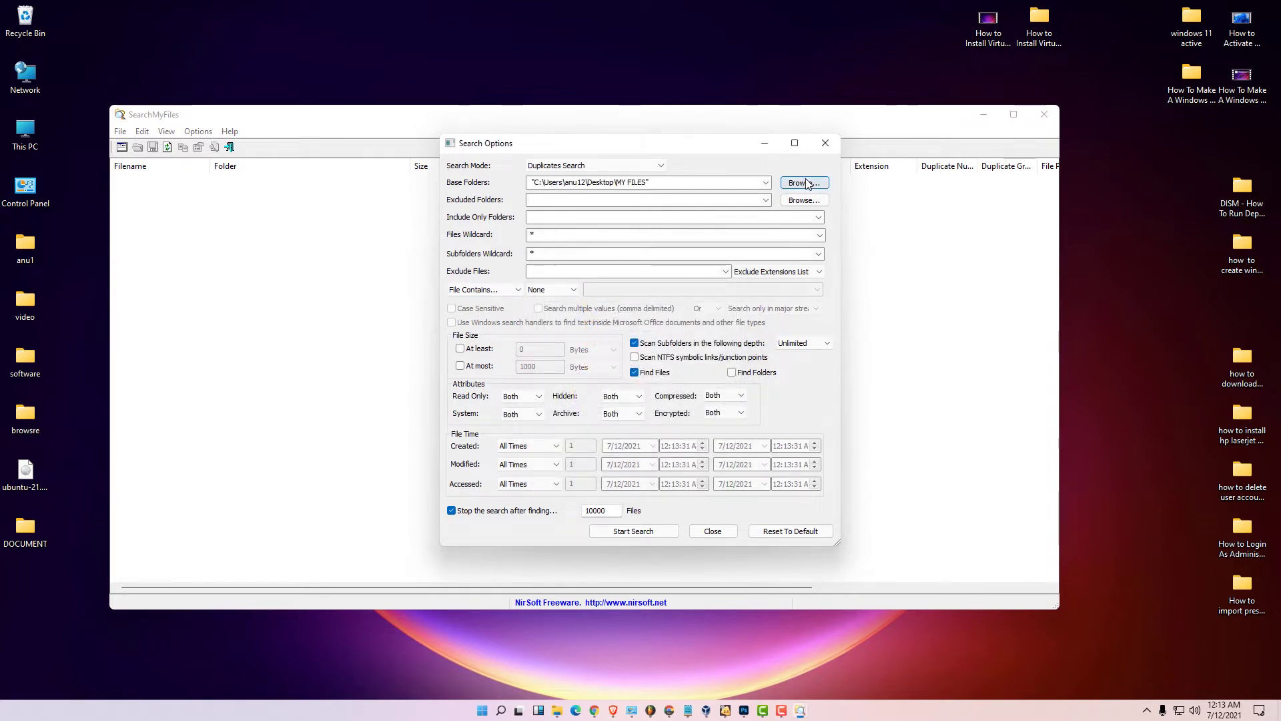
pyautogui.click(653, 404)
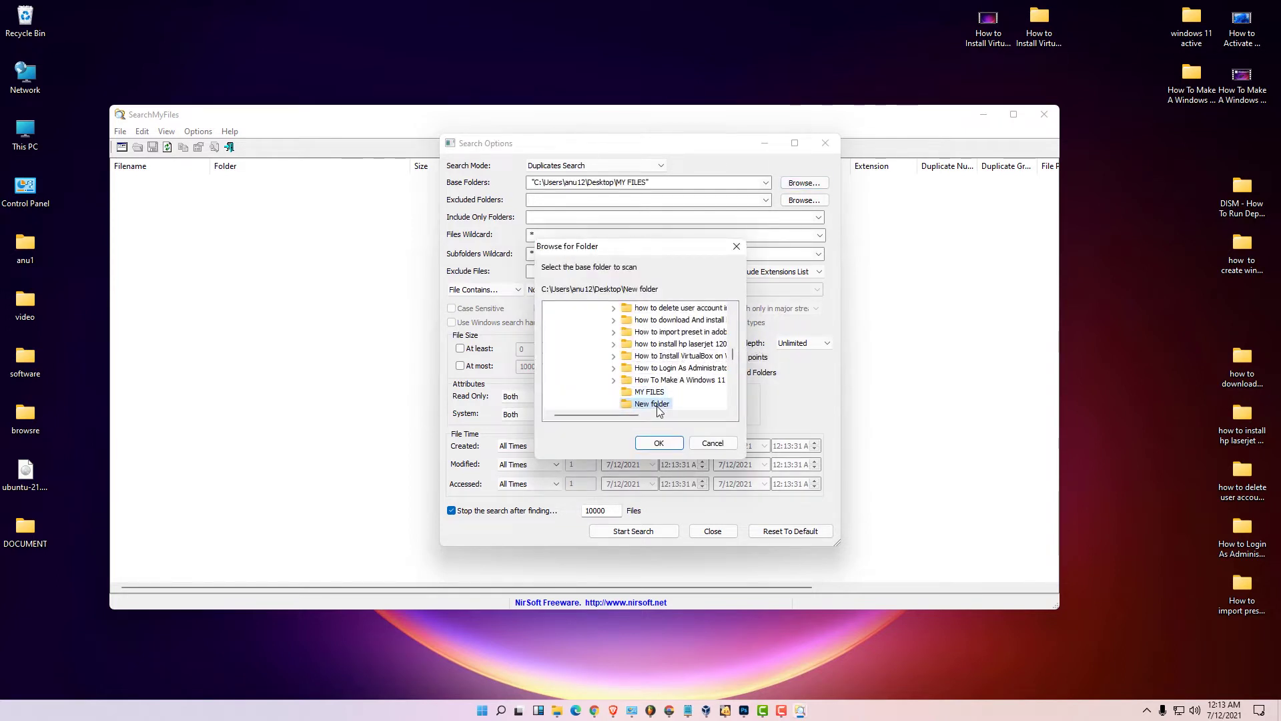
pyautogui.click(660, 443)
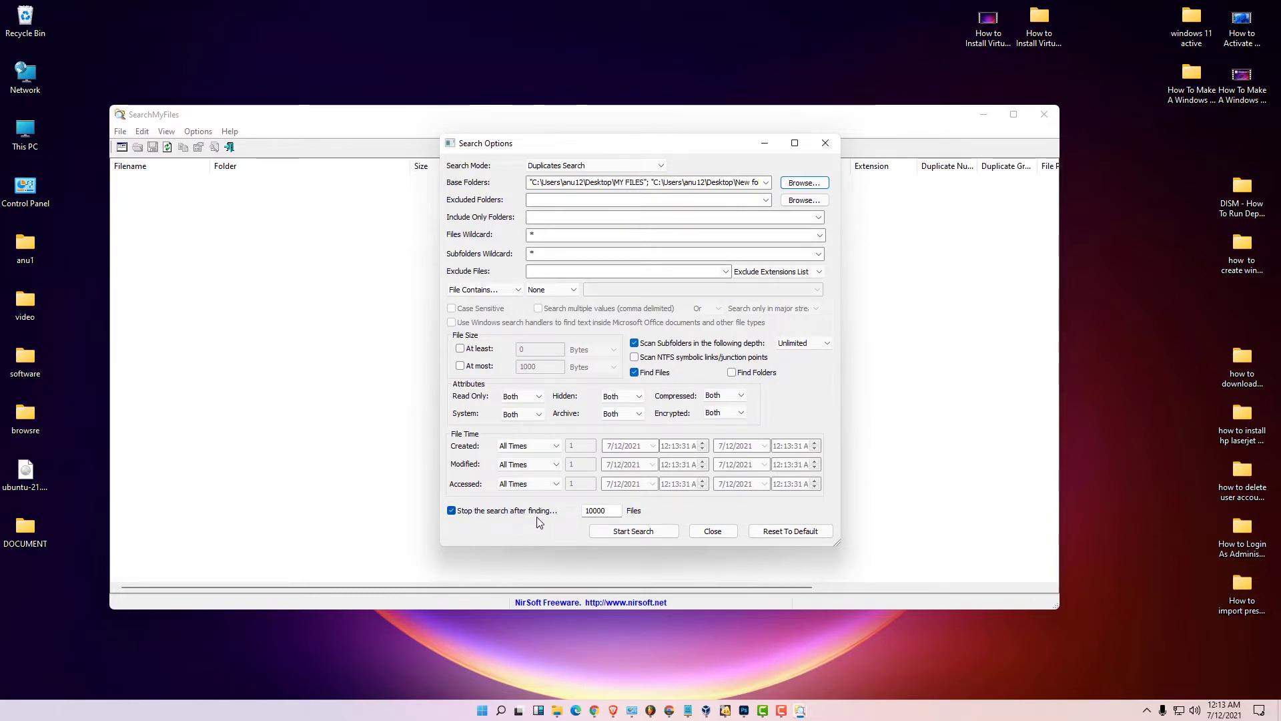
pyautogui.moveTo(595, 511); pyautogui.dragTo(585, 511)
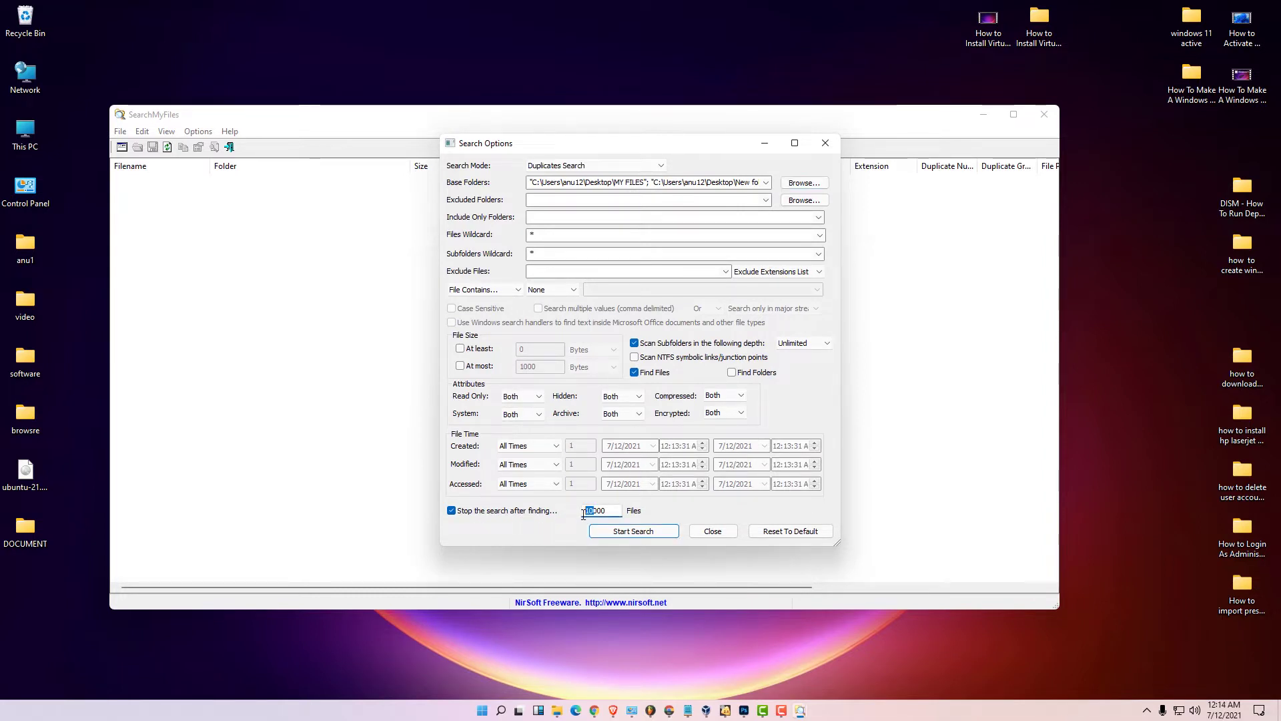
pyautogui.write('5')
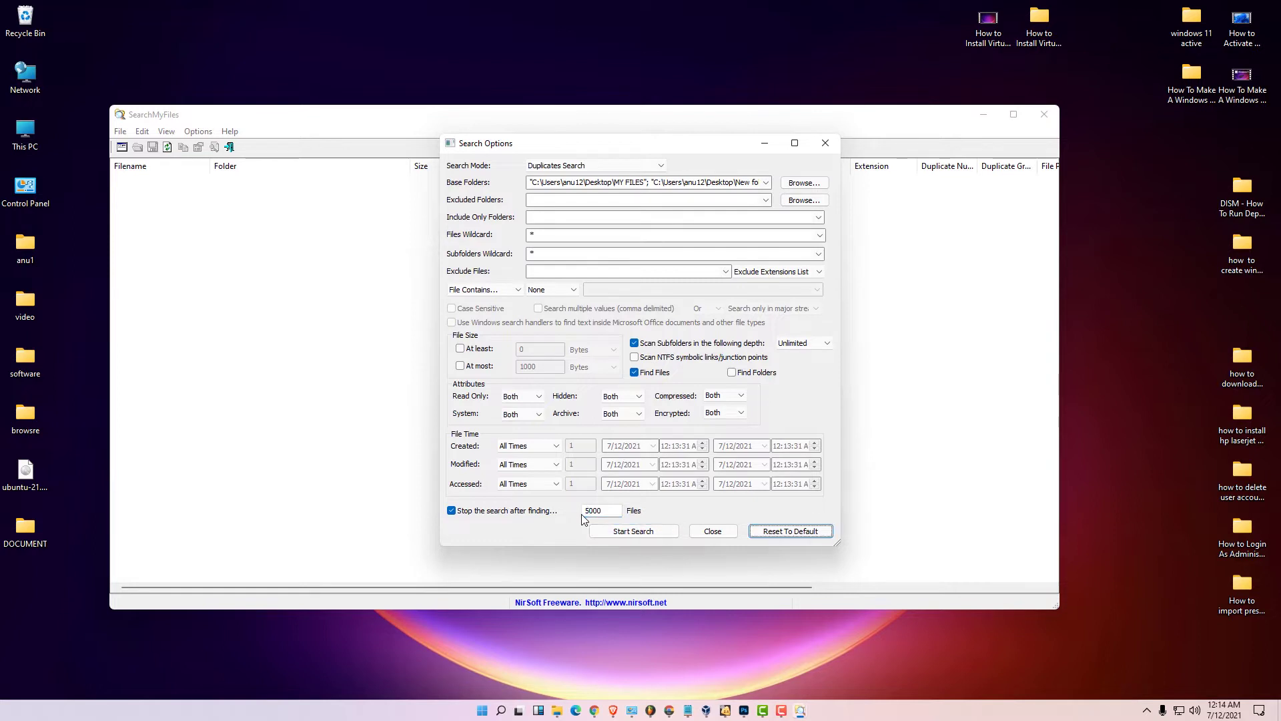
# Run the duplicates search and scroll through the 40 results.
pyautogui.click(648, 534)
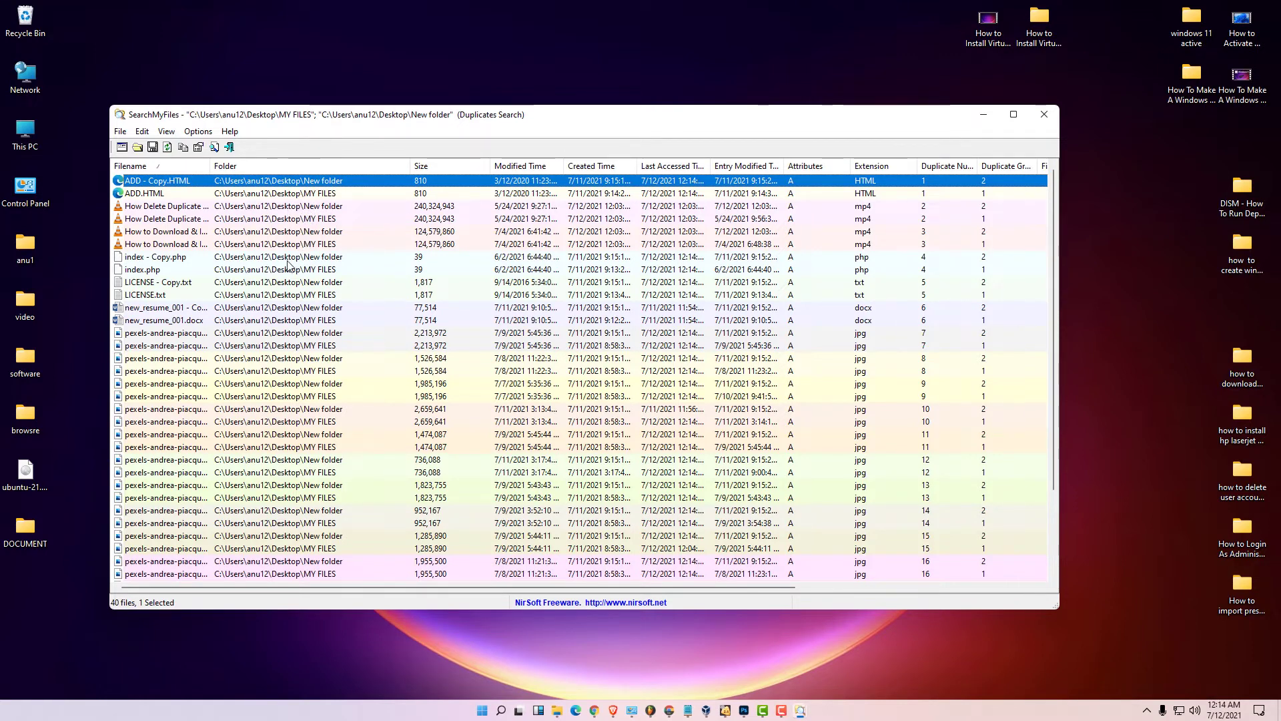
pyautogui.scroll(-3, 287, 264)
pyautogui.scroll(3, 266, 320)
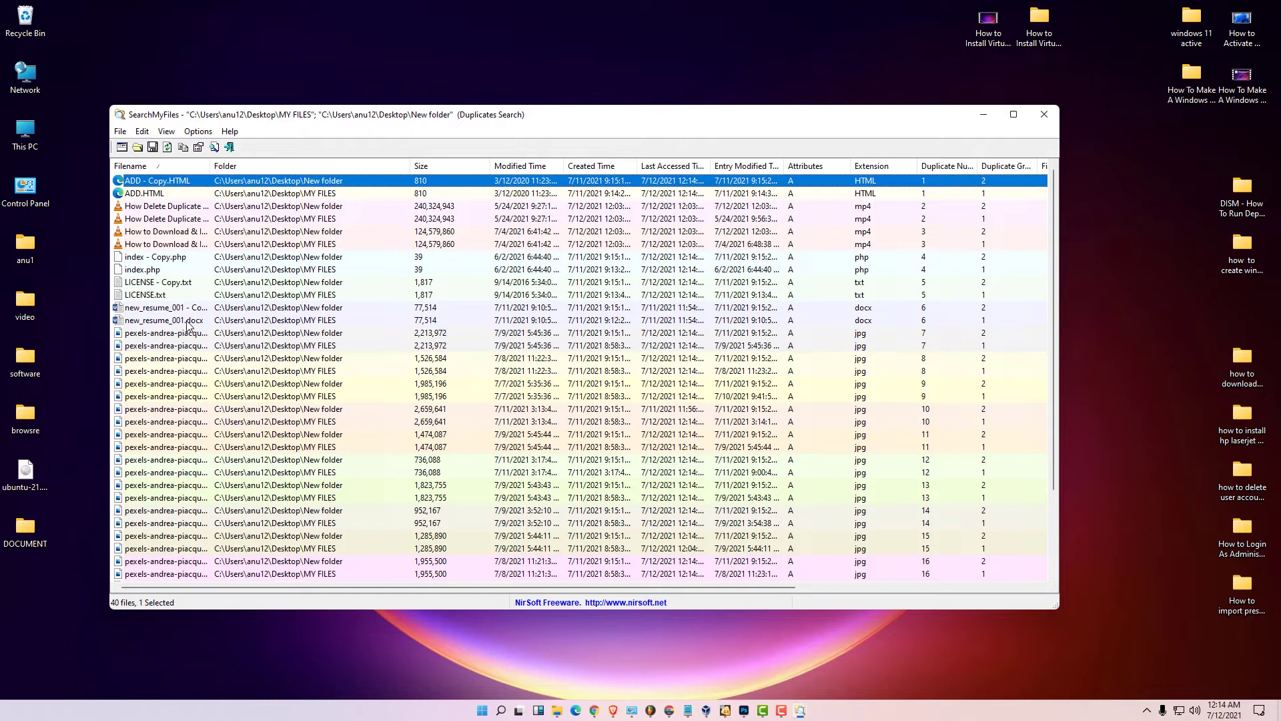
pyautogui.scroll(-3, 180, 480)
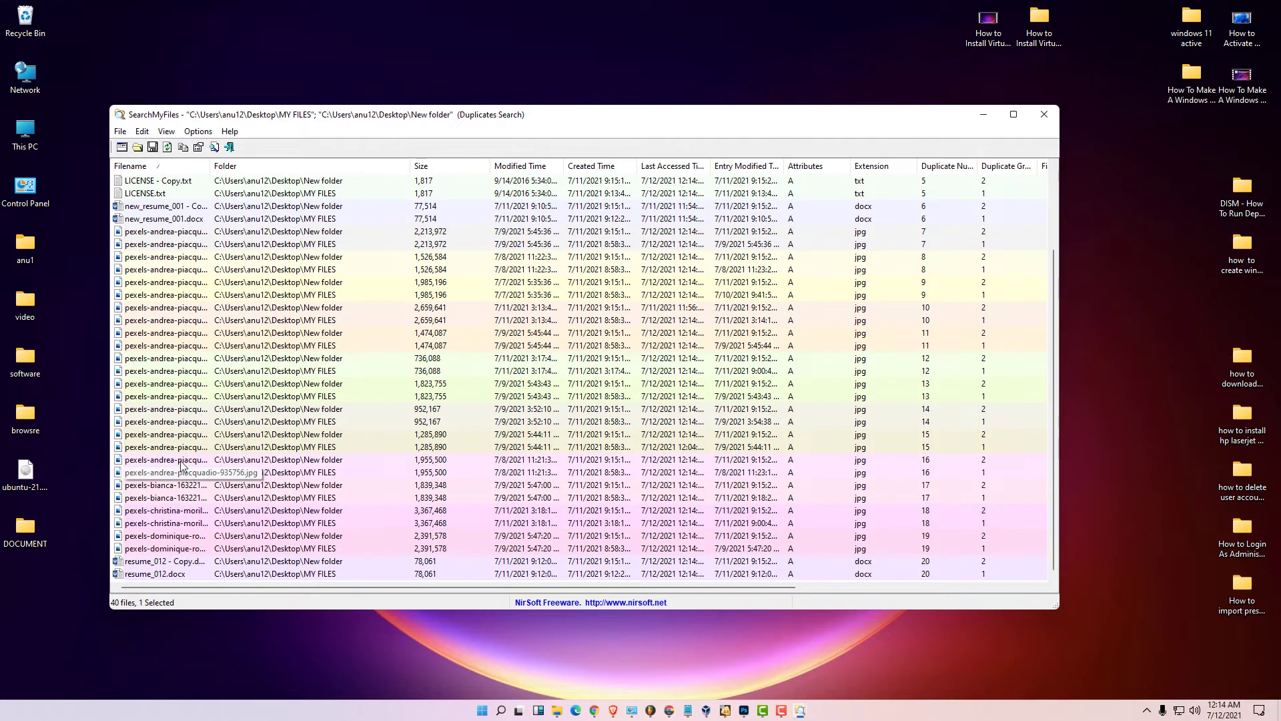
pyautogui.scroll(3, 182, 494)
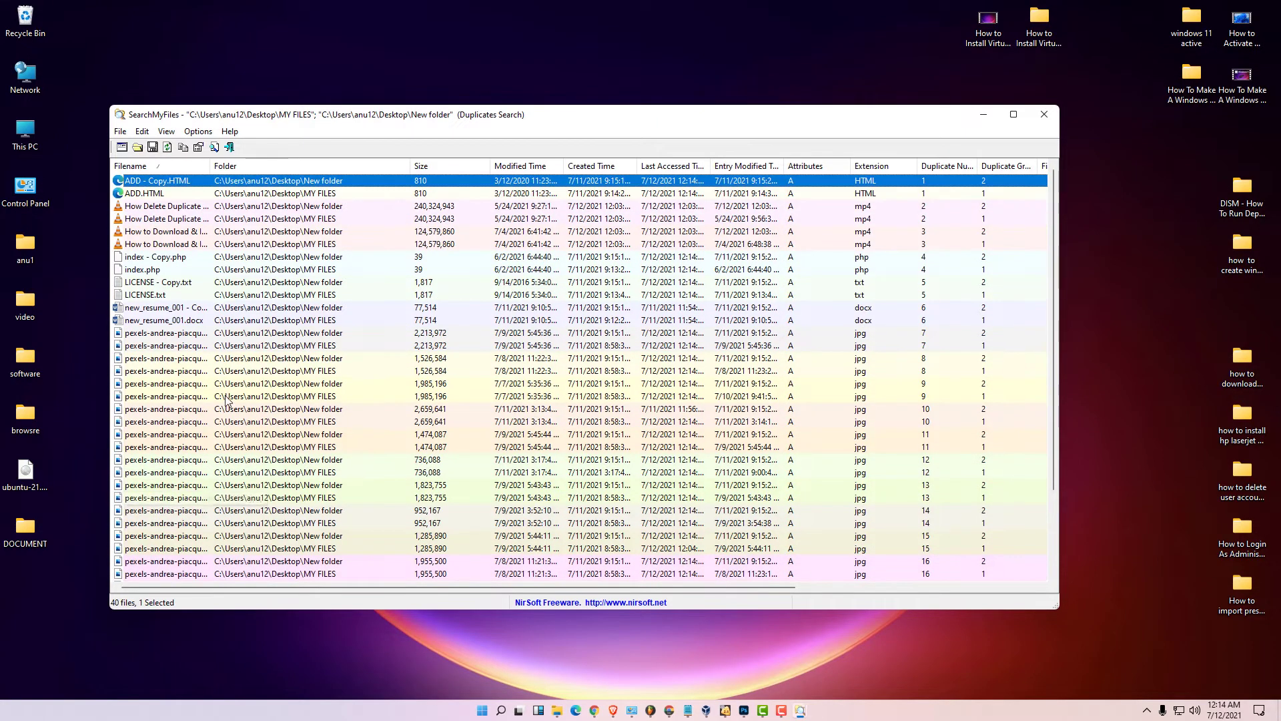
pyautogui.scroll(-3, 179, 506)
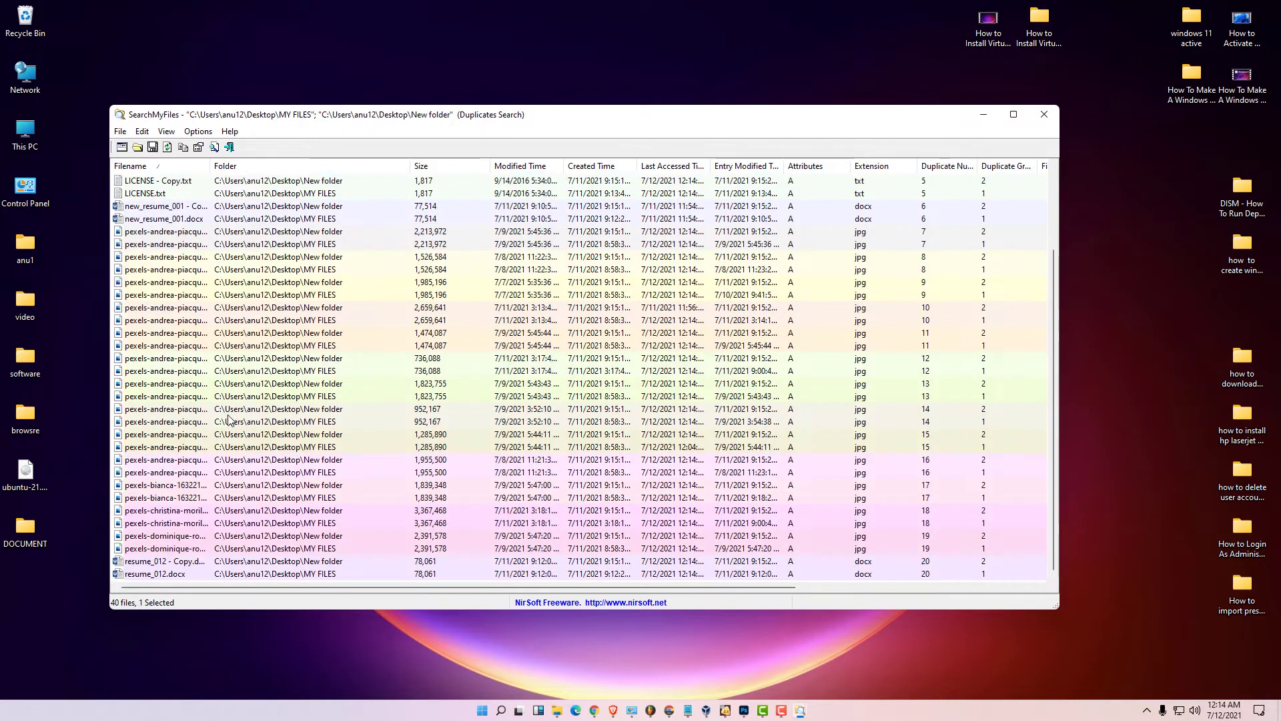
# Widen the Filename column so resume_012.docx and resume_012 - Copy.docx show in full.
pyautogui.click(153, 571)
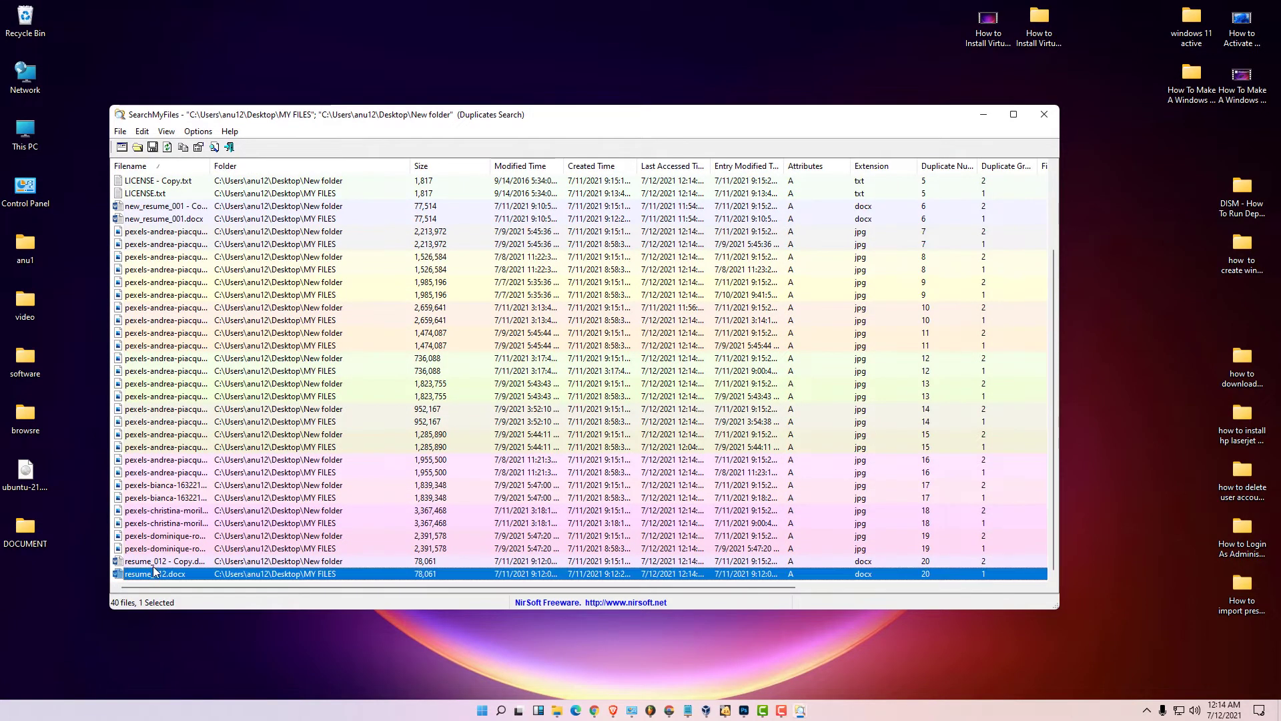
pyautogui.click(155, 565)
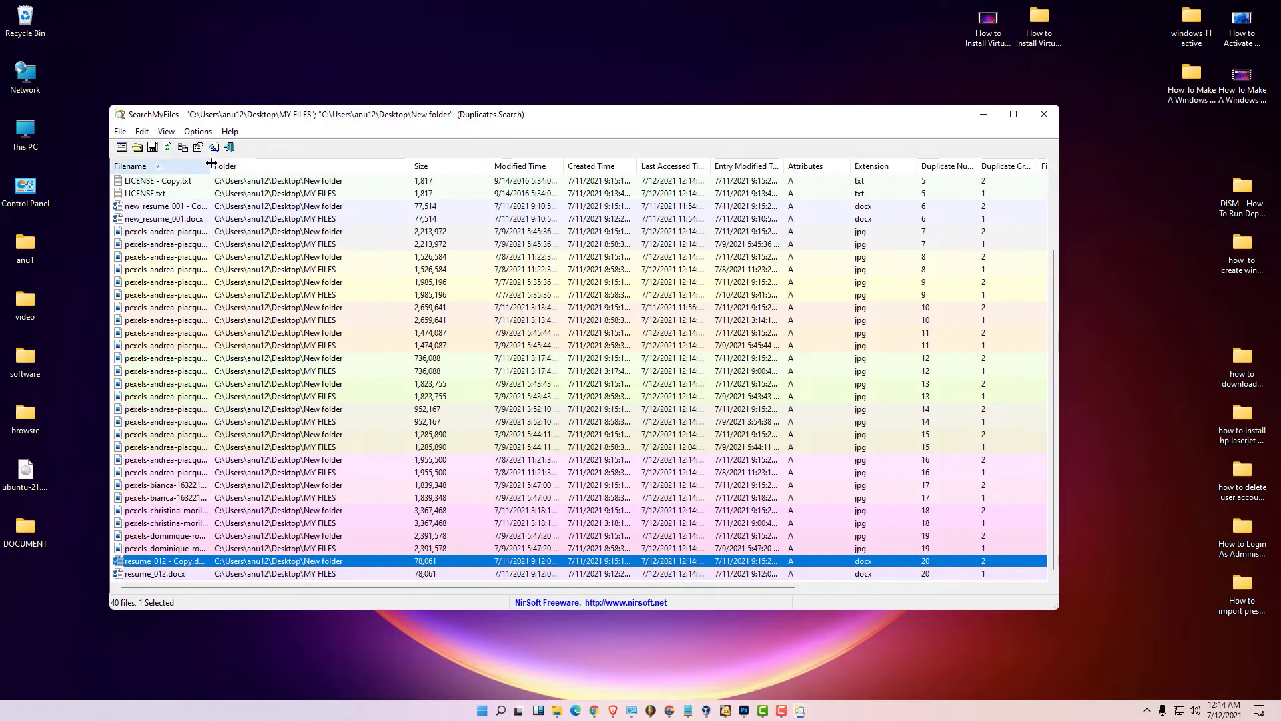
pyautogui.moveTo(211, 168); pyautogui.dragTo(270, 173)
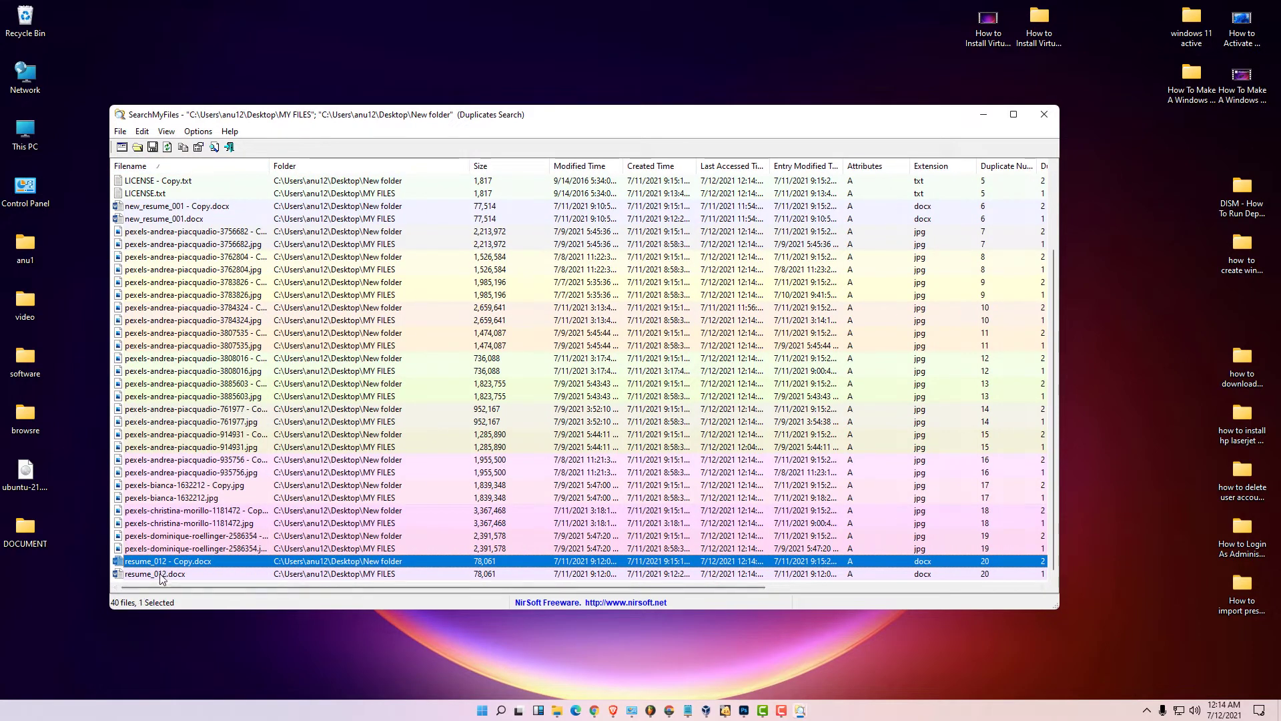
pyautogui.click(163, 575)
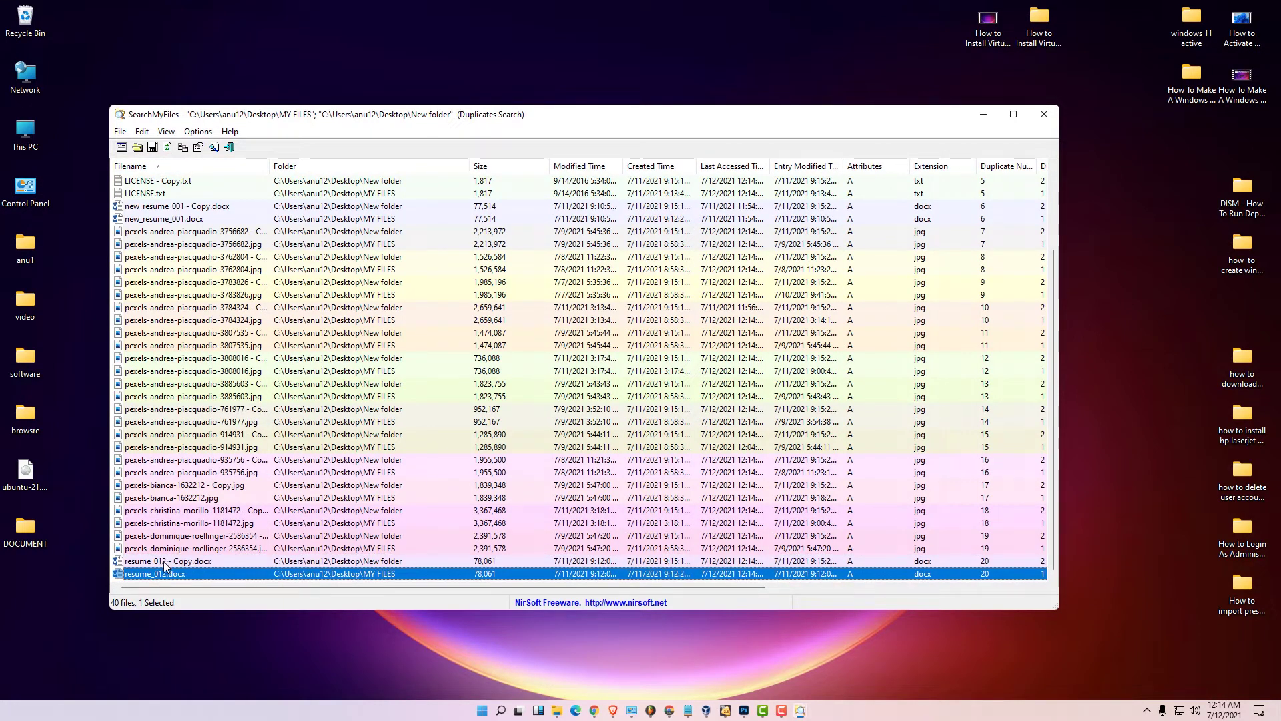
pyautogui.click(165, 562)
# Open resume_012 - Copy.docx in Word from the results list, then minimize Word.
pyautogui.rightClick(166, 563)
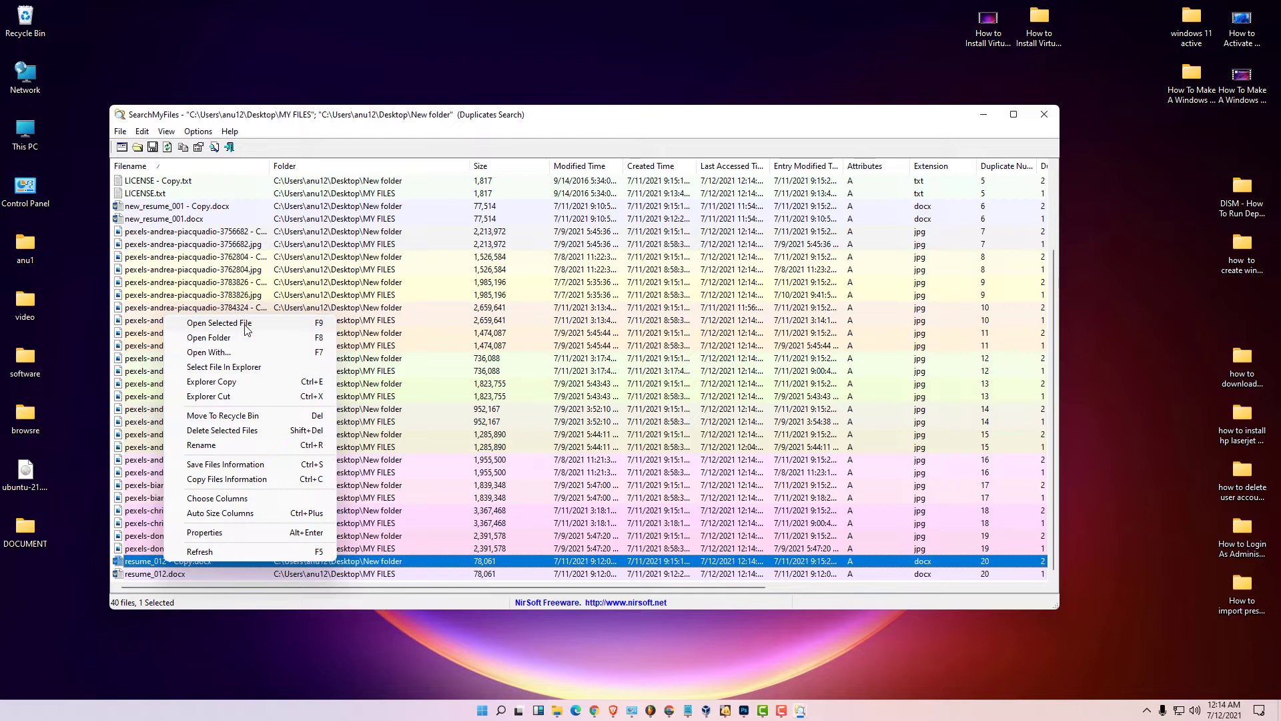
pyautogui.click(220, 323)
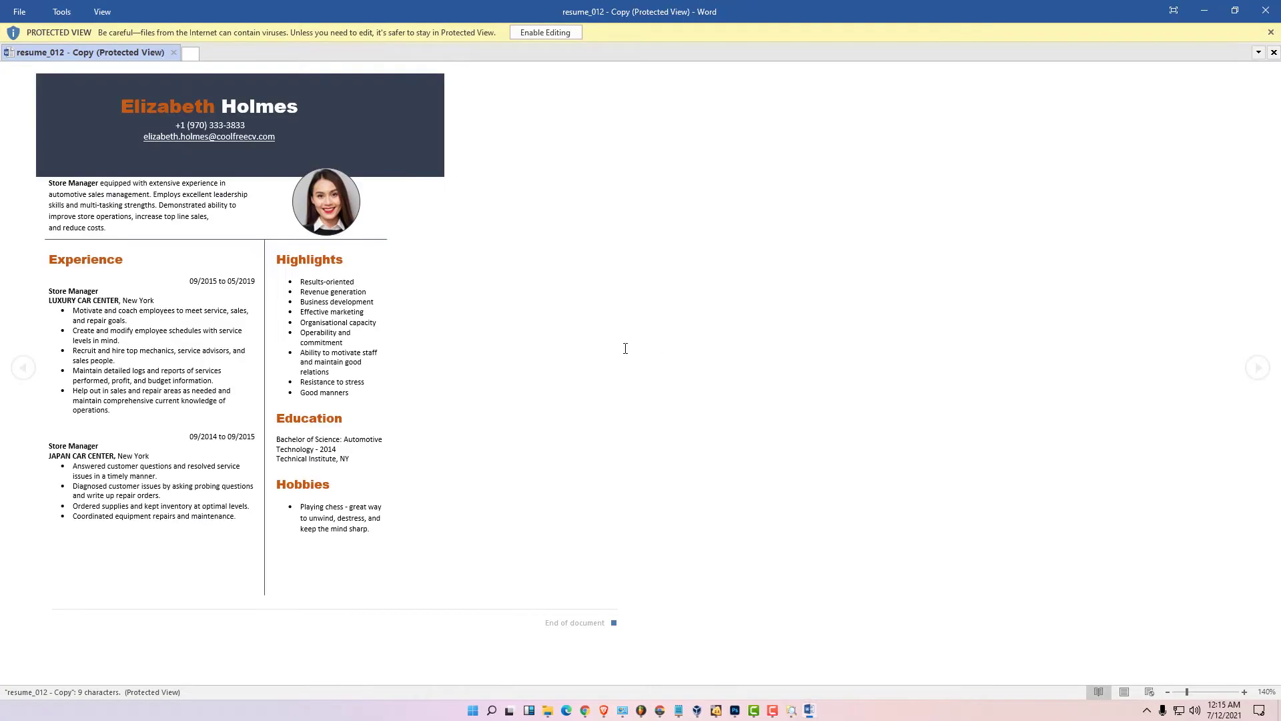
pyautogui.click(1235, 10)
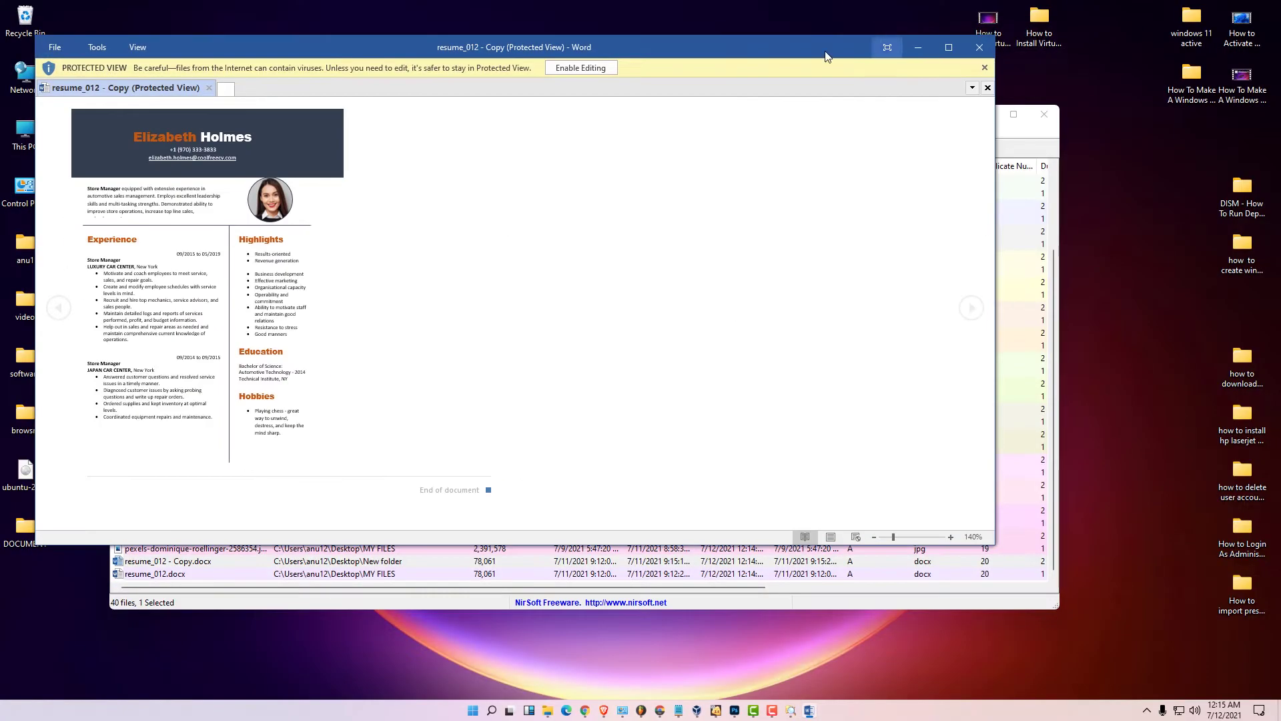
# Open the original resume_012.docx in Word as well.
pyautogui.moveTo(861, 48); pyautogui.dragTo(1110, 106)
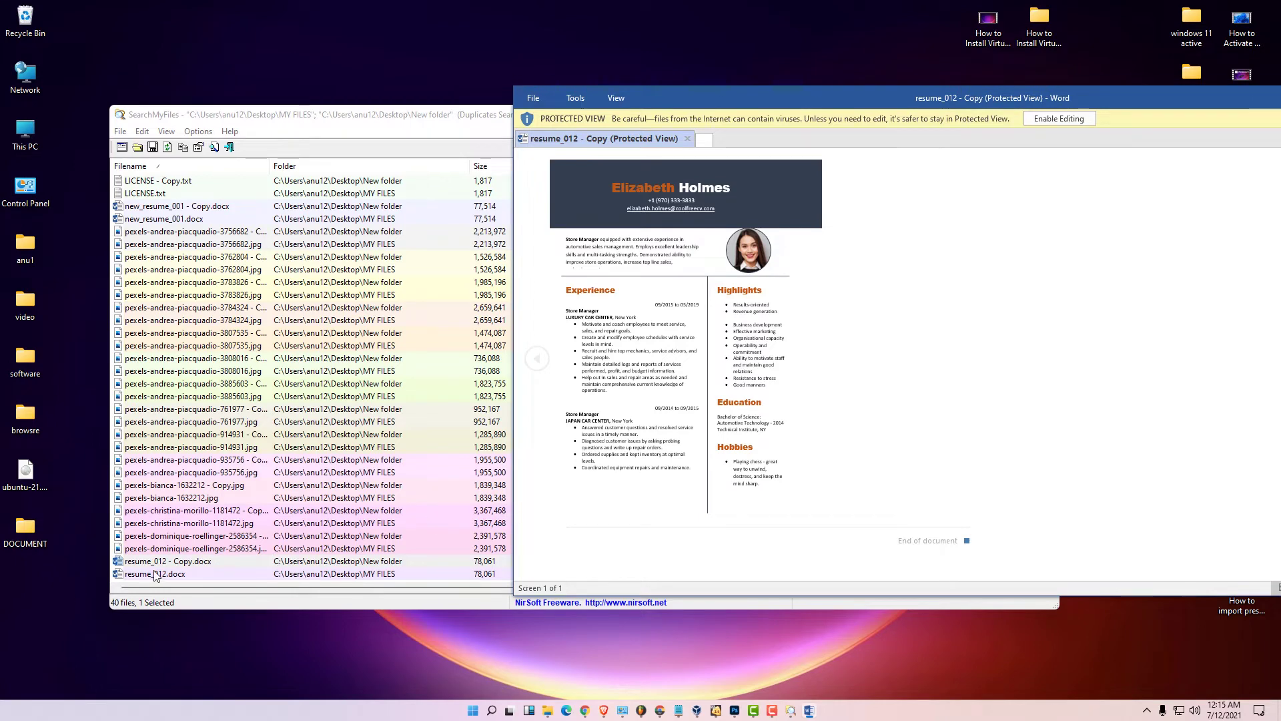
pyautogui.rightClick(154, 575)
pyautogui.click(255, 336)
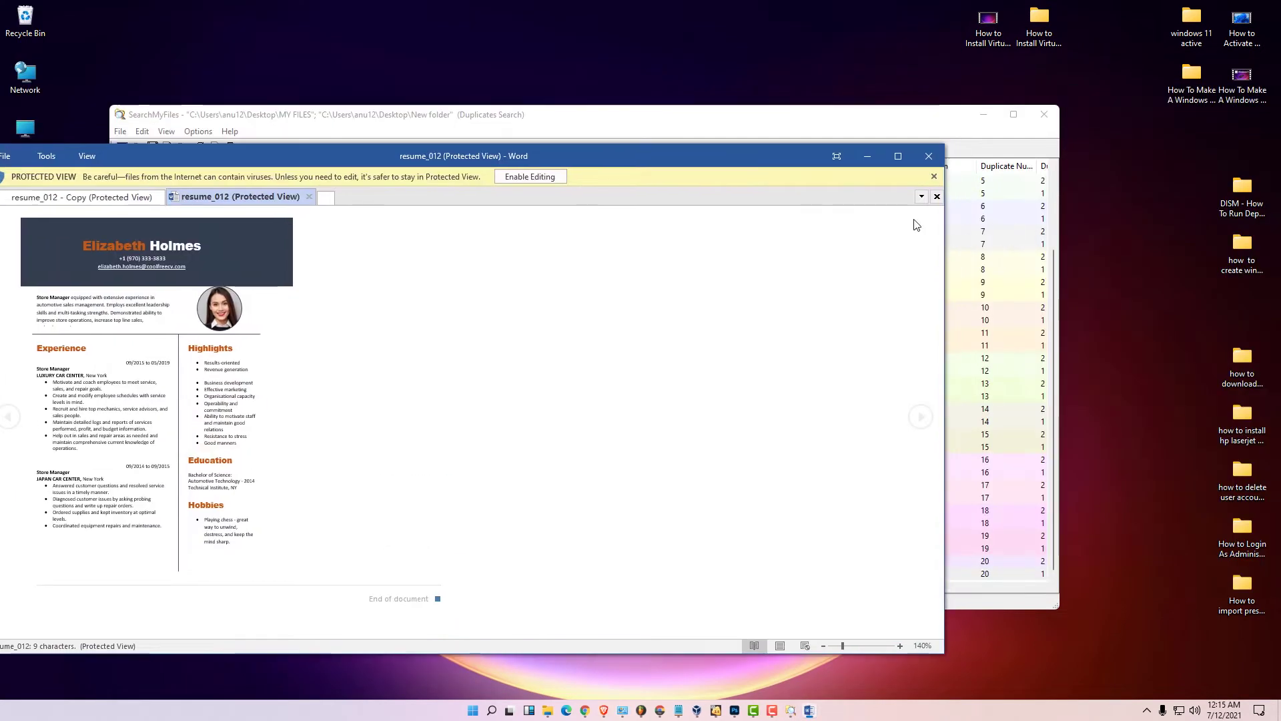
# Compare the resume_012 original and copy documents, then close Word.
pyautogui.moveTo(464, 161); pyautogui.dragTo(839, 214)
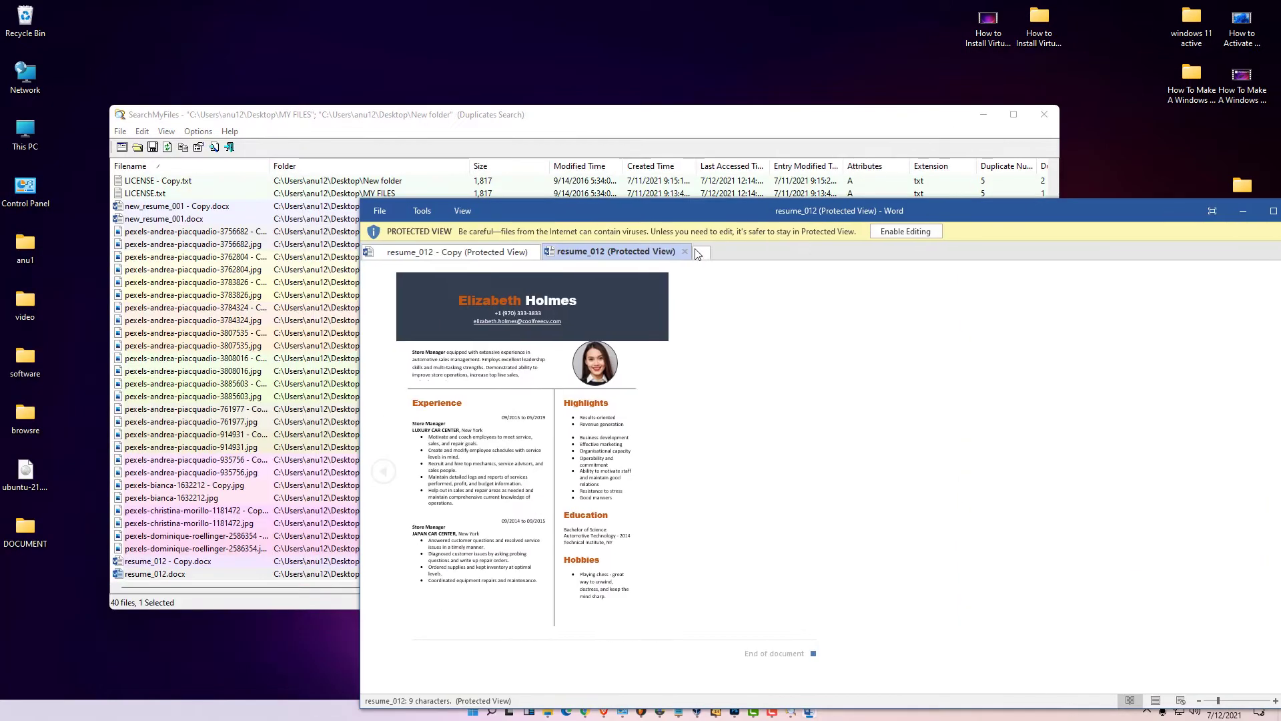
pyautogui.click(489, 252)
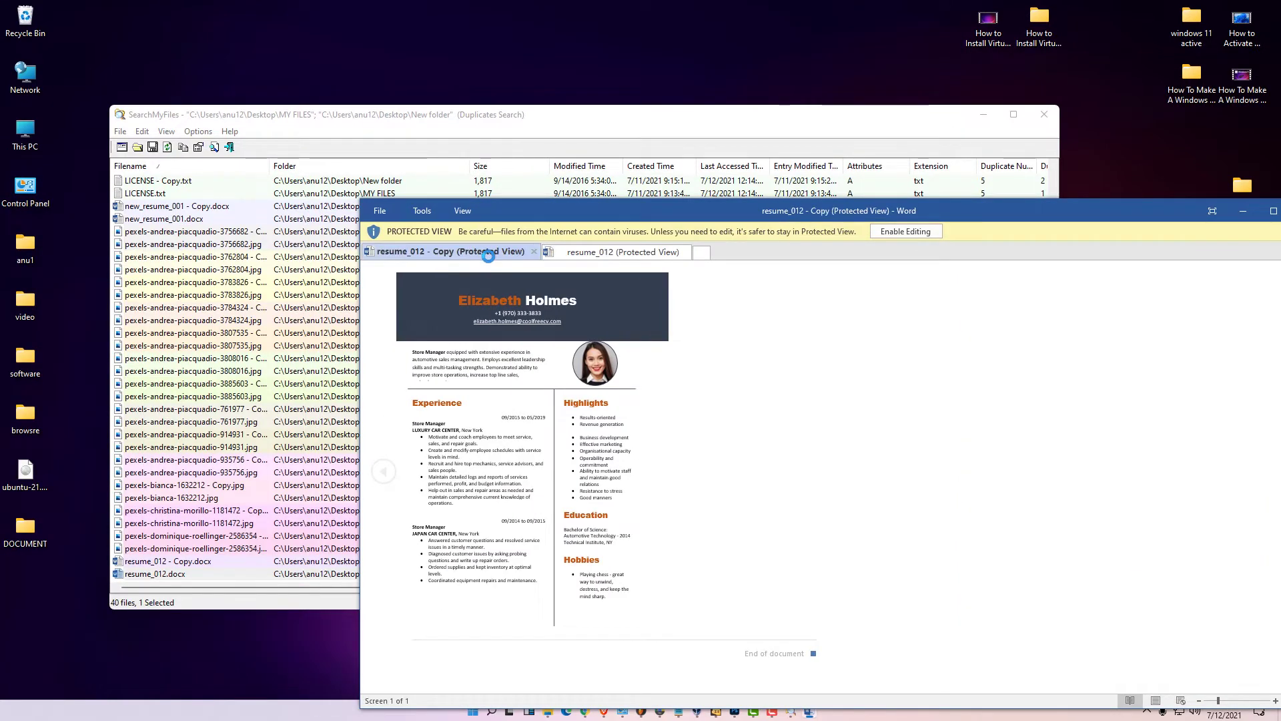
pyautogui.click(453, 259)
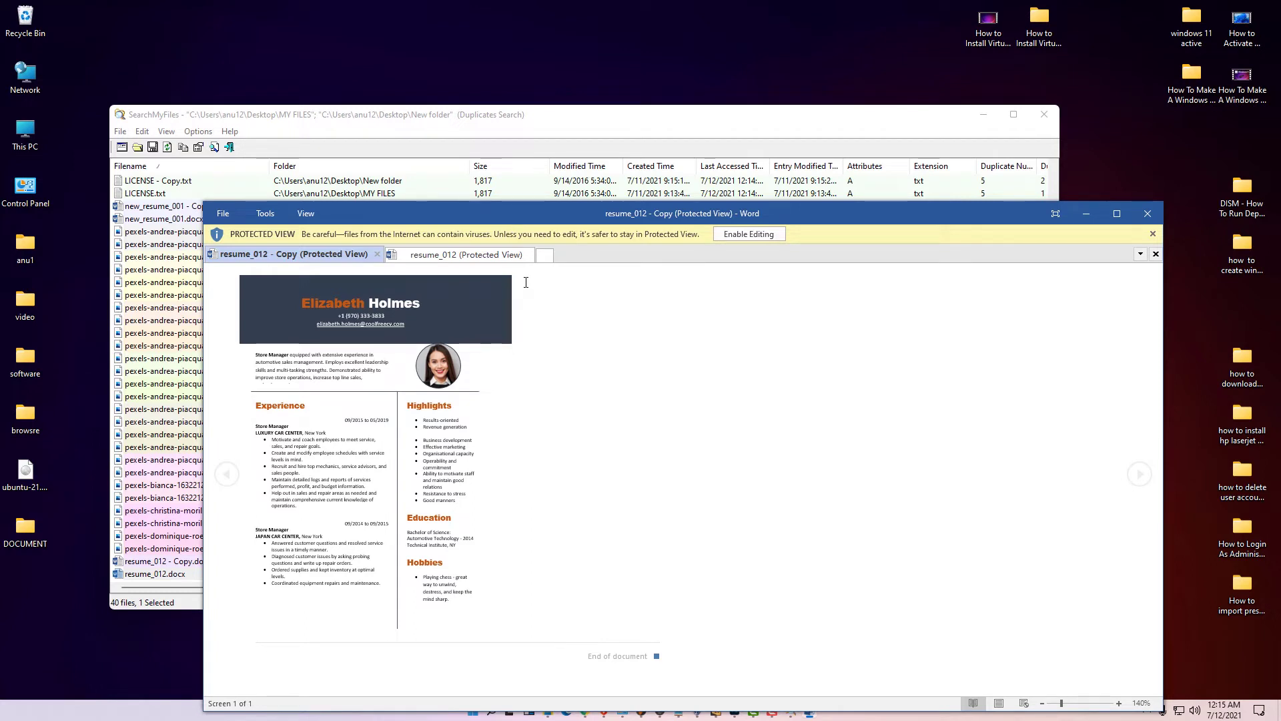
pyautogui.click(466, 255)
pyautogui.click(1148, 213)
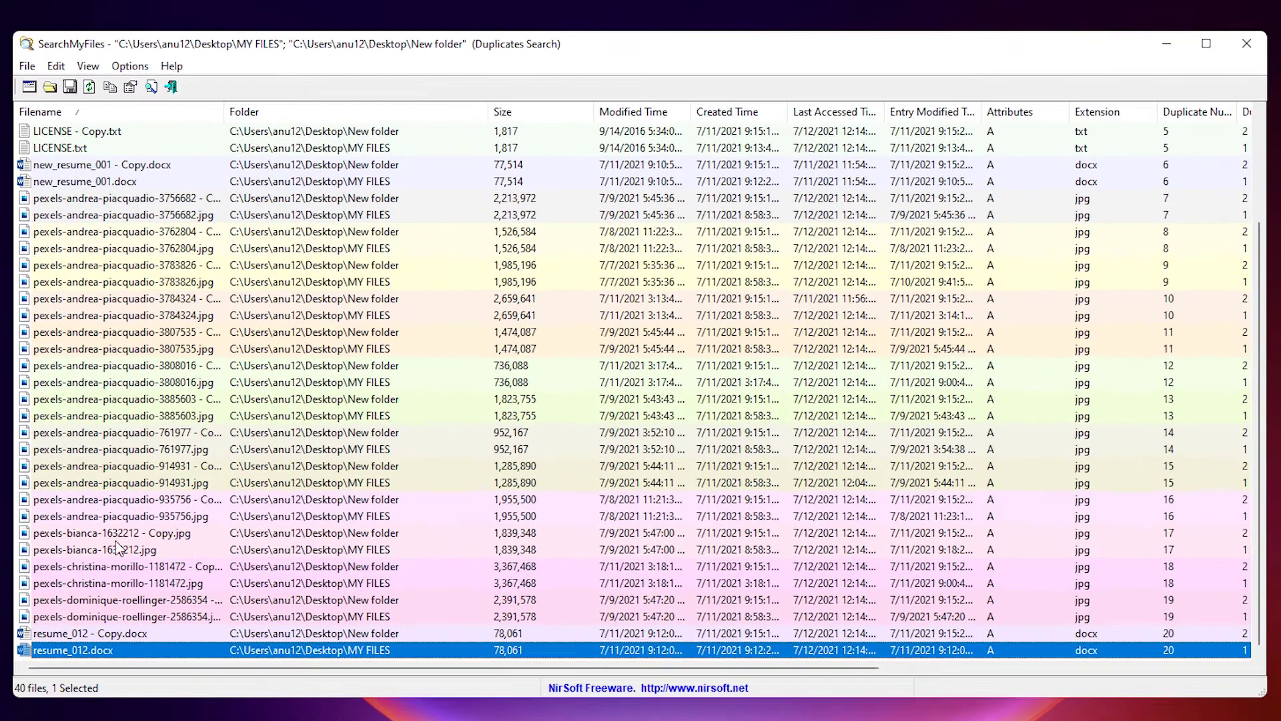
pyautogui.hotkey('ctrl', 'a')
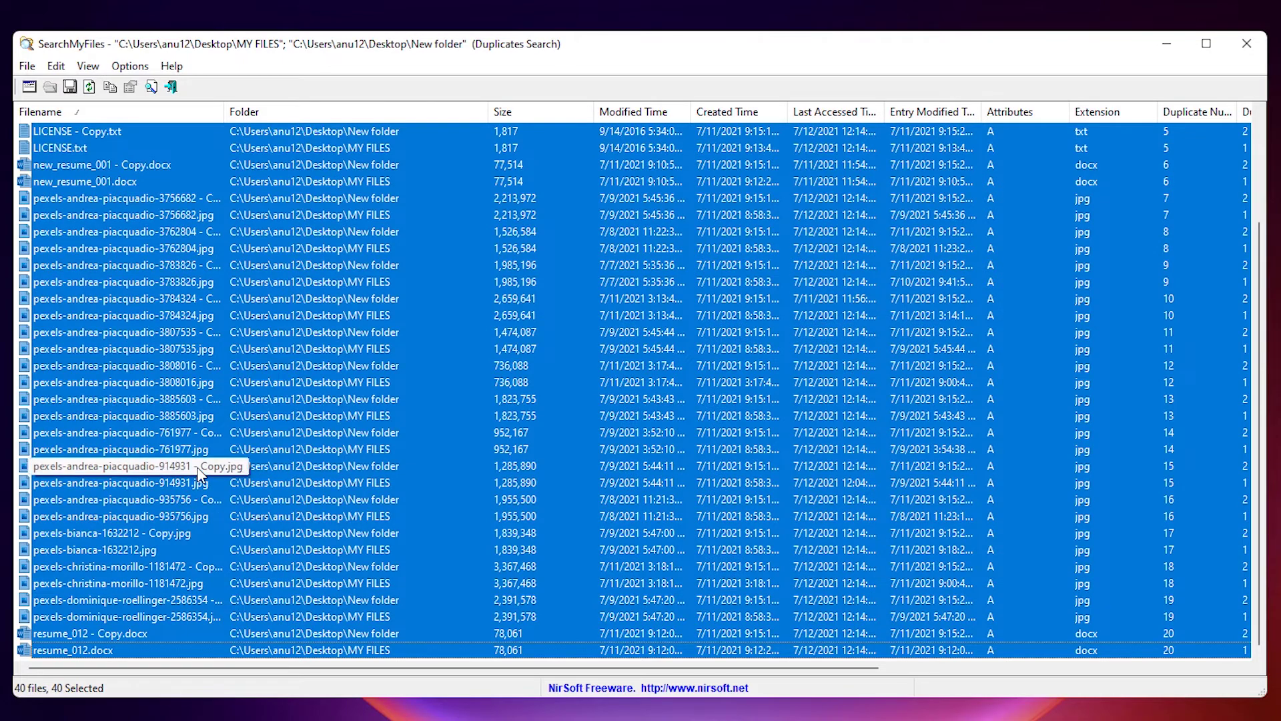
pyautogui.press('Delete')
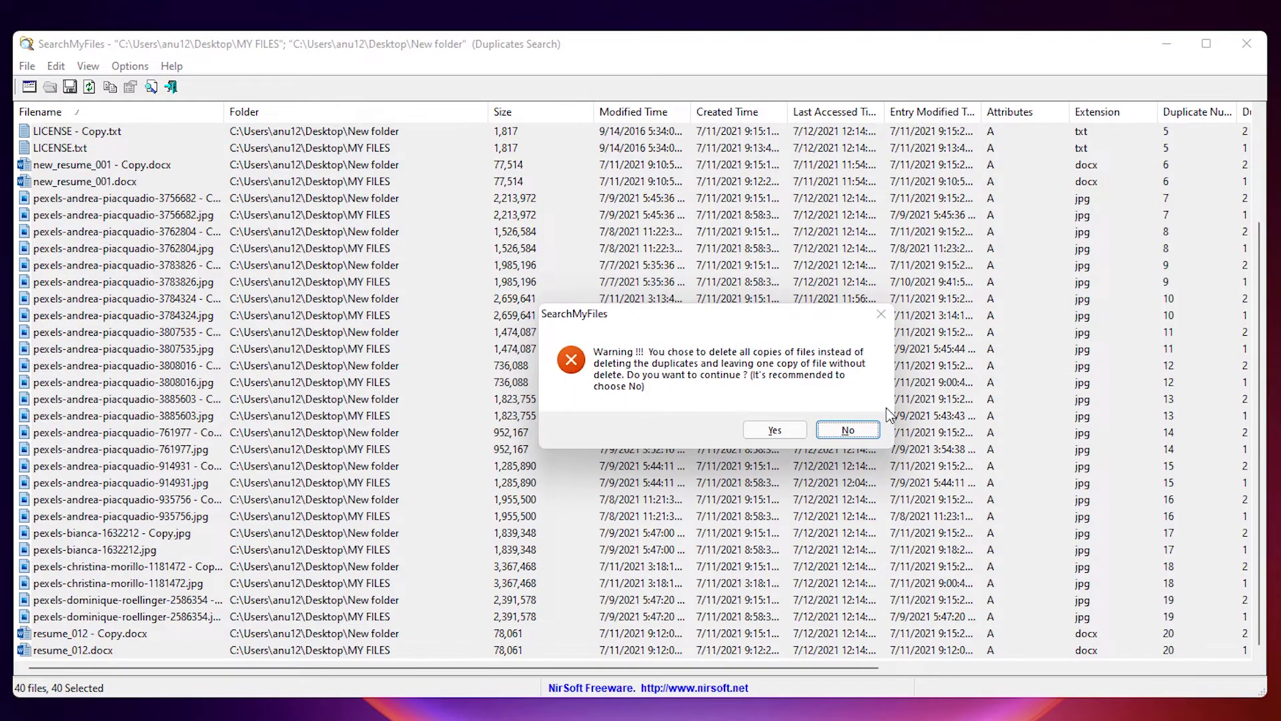
pyautogui.click(848, 430)
pyautogui.click(434, 549)
pyautogui.scroll(2, 439, 552)
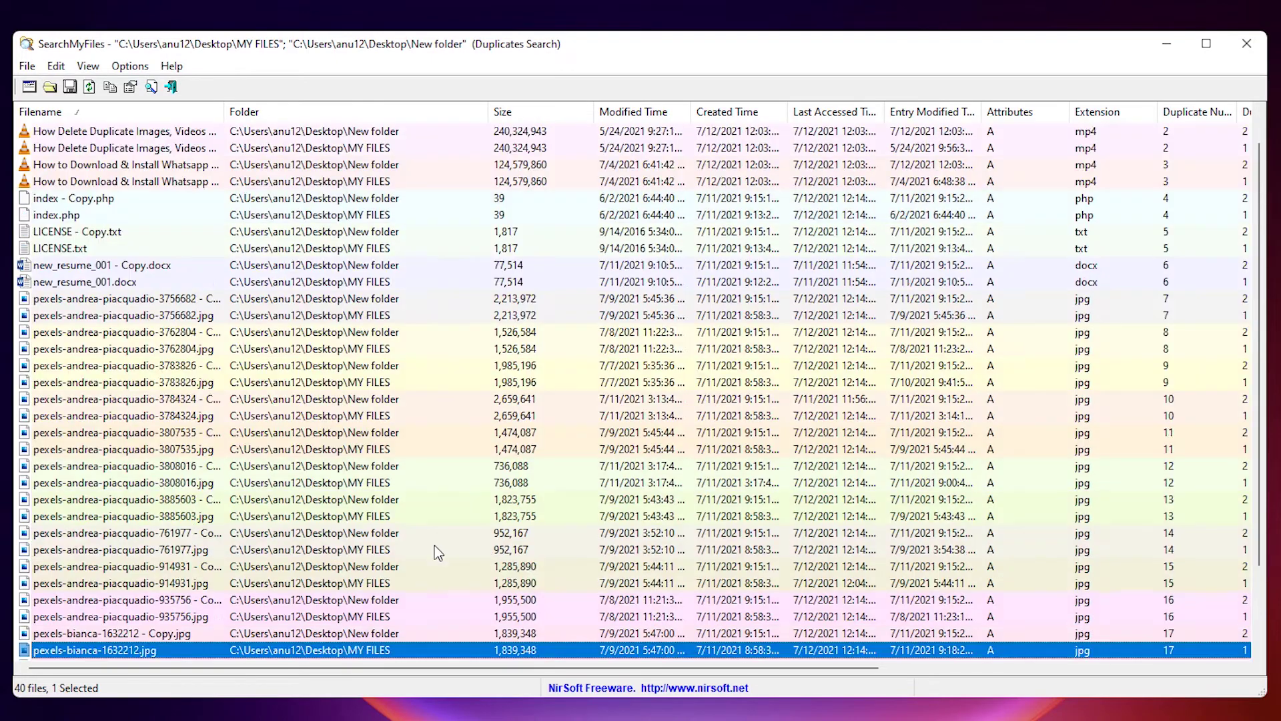
pyautogui.scroll(1, 439, 552)
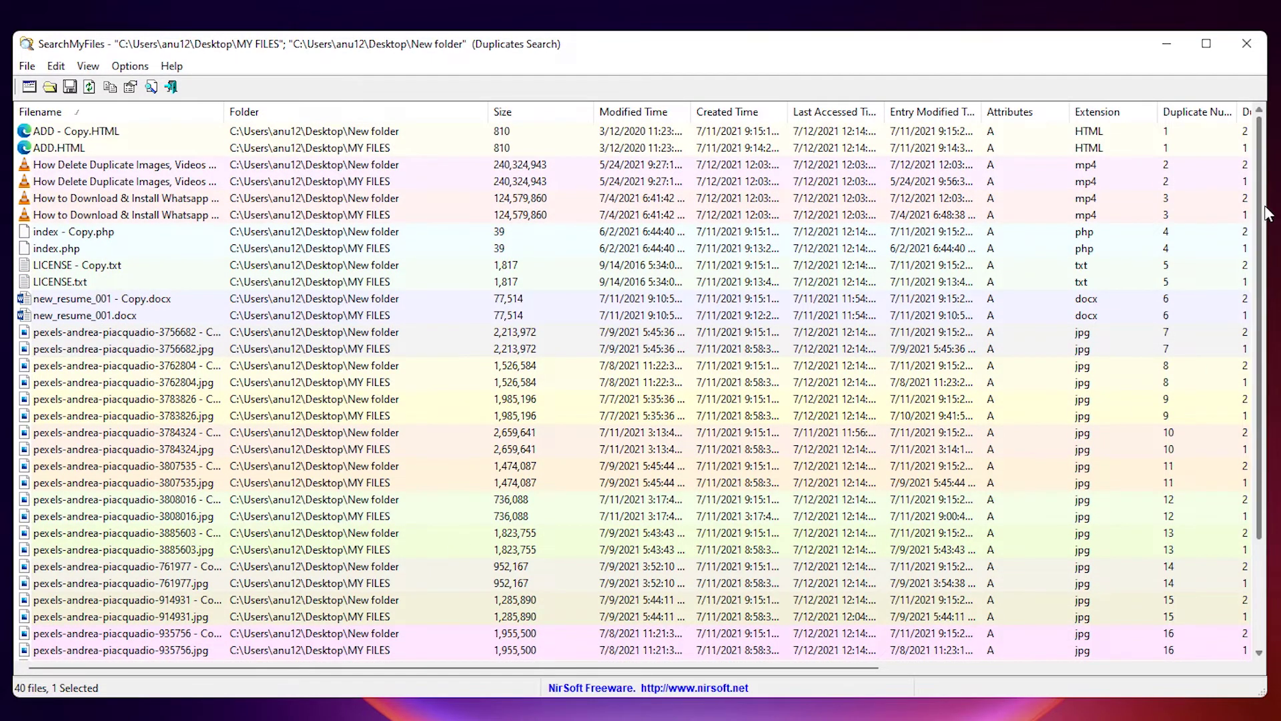
# Widen the window and sort the results by duplicate group.
pyautogui.moveTo(1267, 213); pyautogui.dragTo(1280, 214)
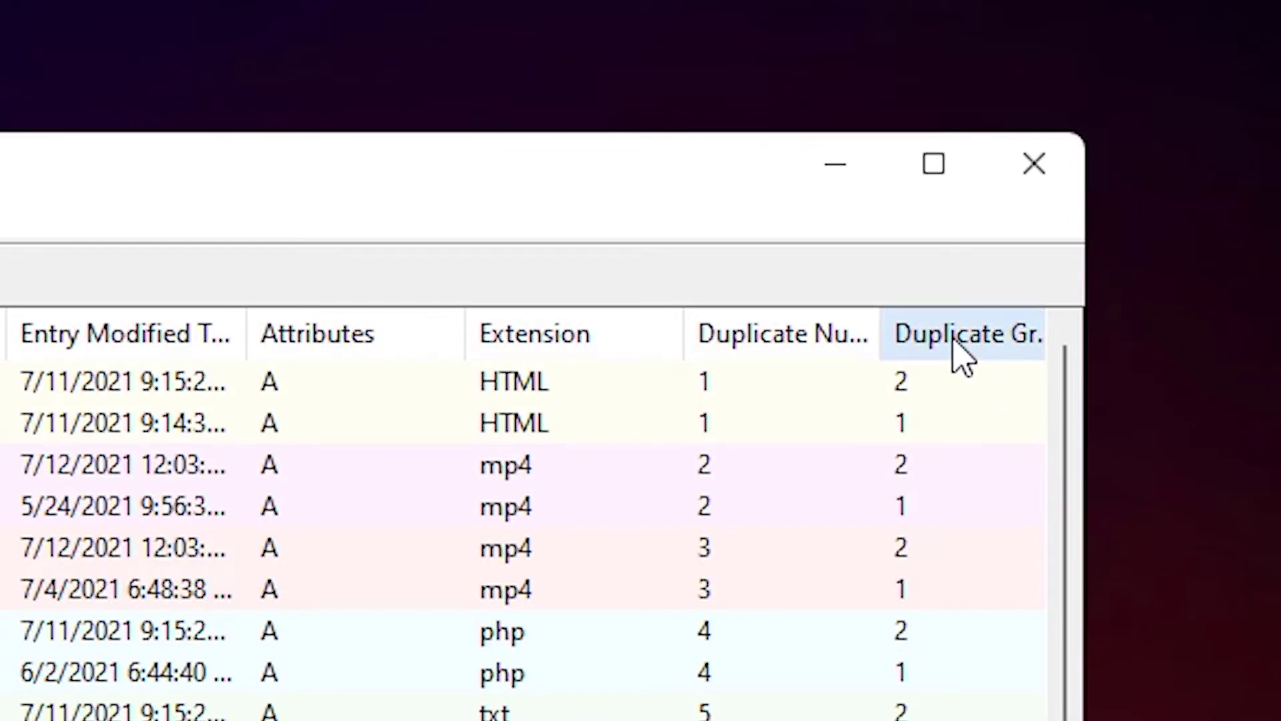
pyautogui.click(961, 354)
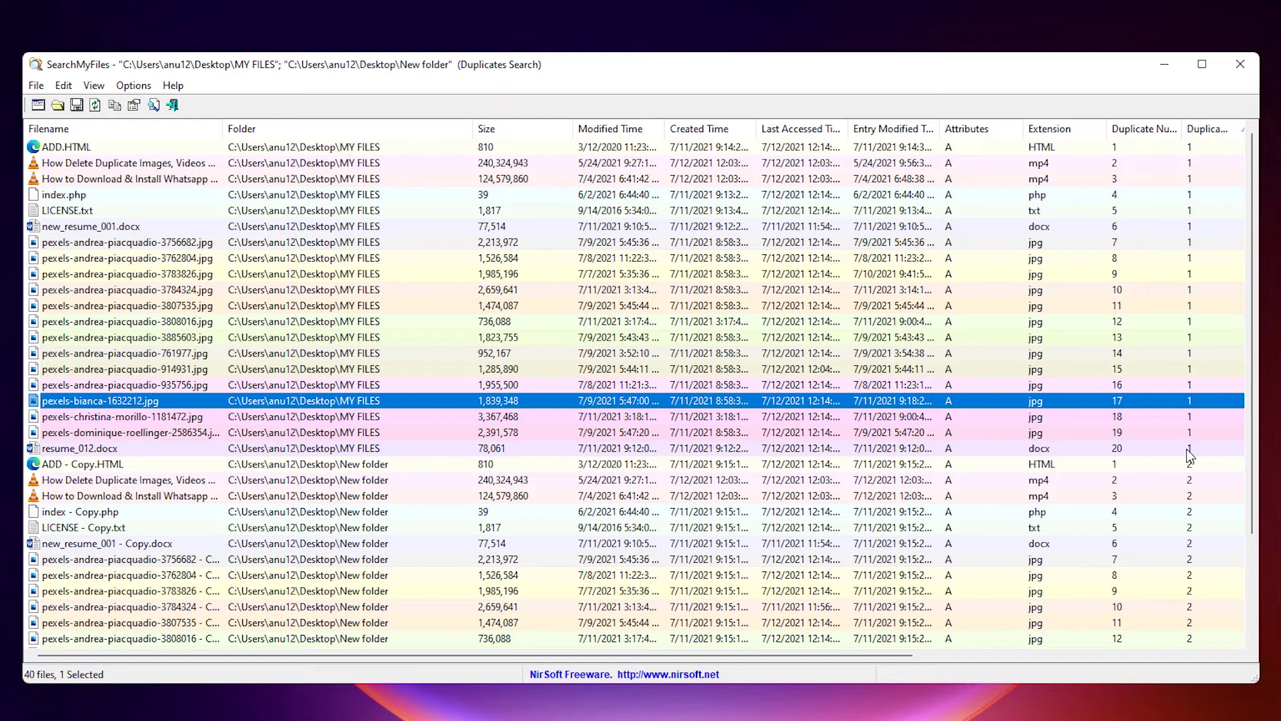
pyautogui.click(1186, 449)
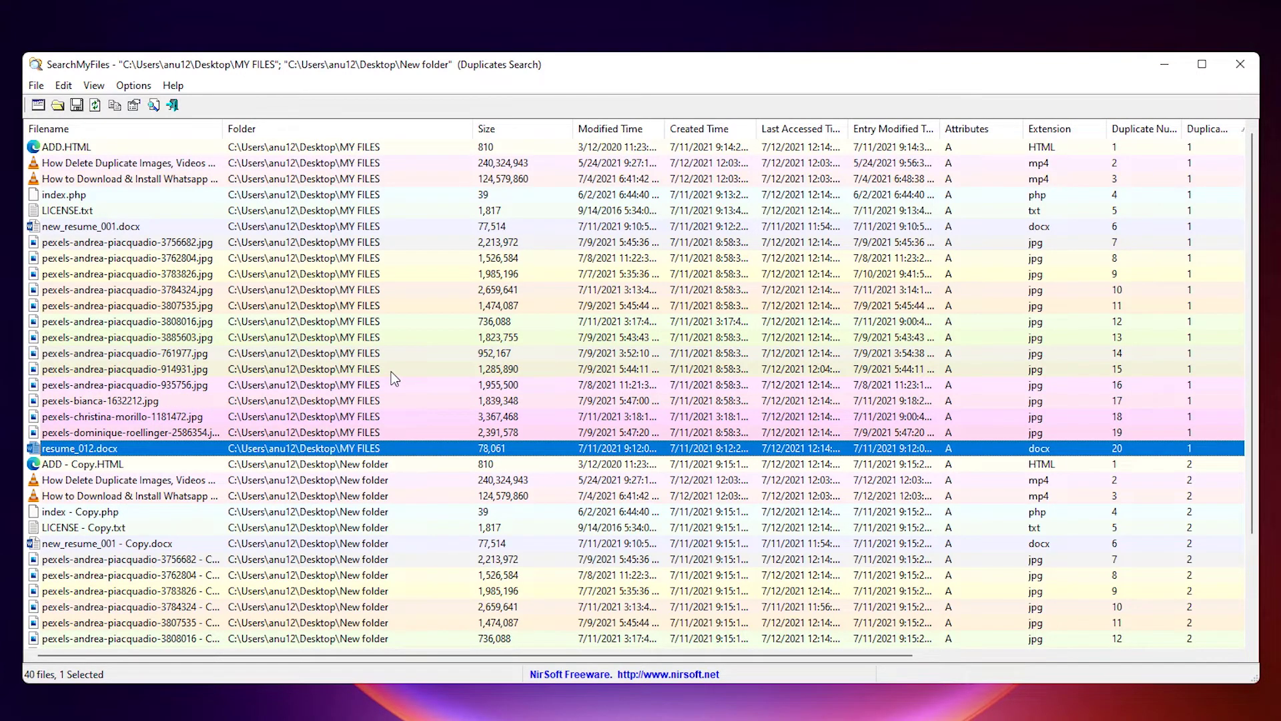
# Select the 20 New folder copies from ADD - Copy.HTML through resume_012 - Copy.docx.
pyautogui.scroll(-3, 994, 507)
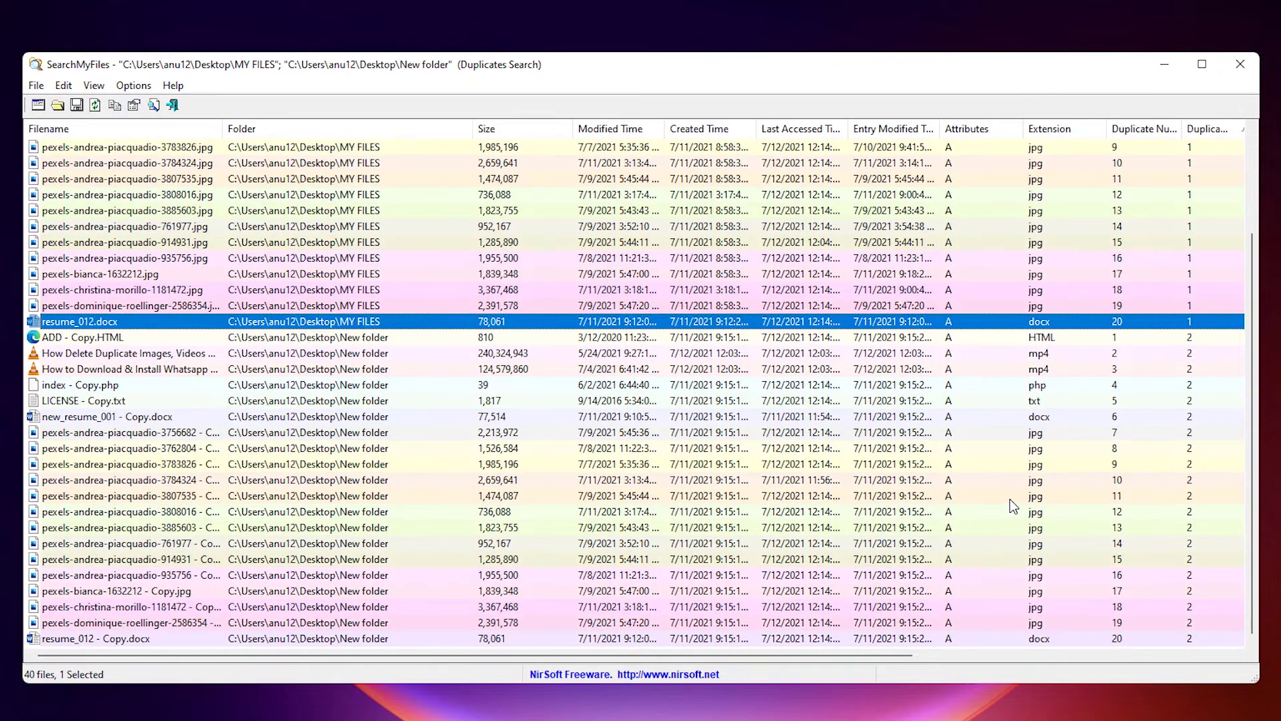
pyautogui.click(321, 340)
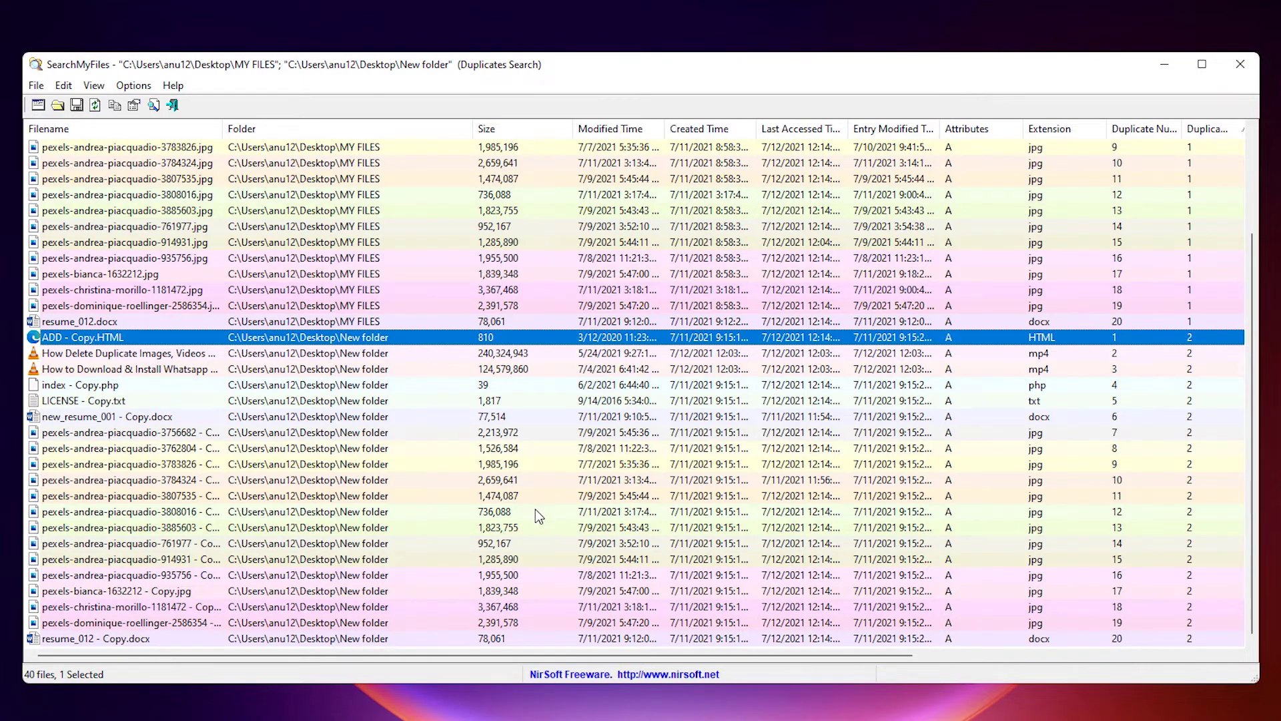
pyautogui.keyDown('shift'); pyautogui.click(367, 639); pyautogui.keyUp('shift')
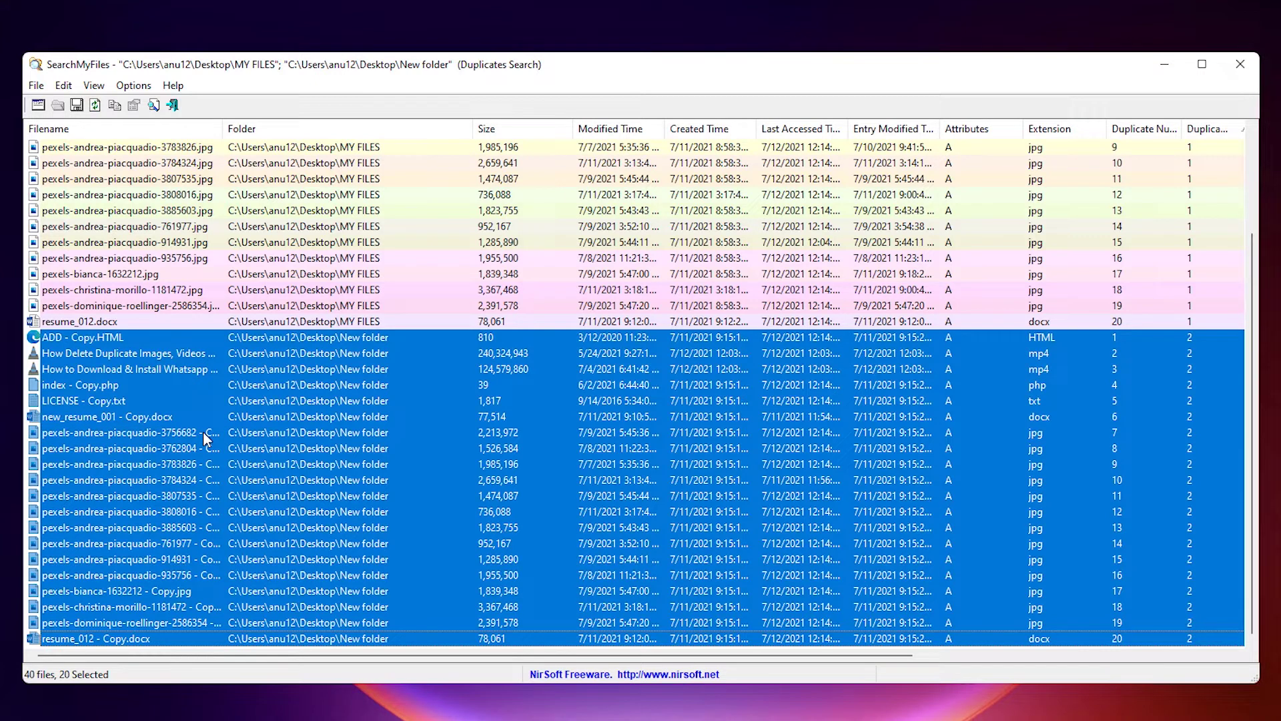
# Send the 20 selected New folder copies to the Recycle Bin.
pyautogui.press('Delete')
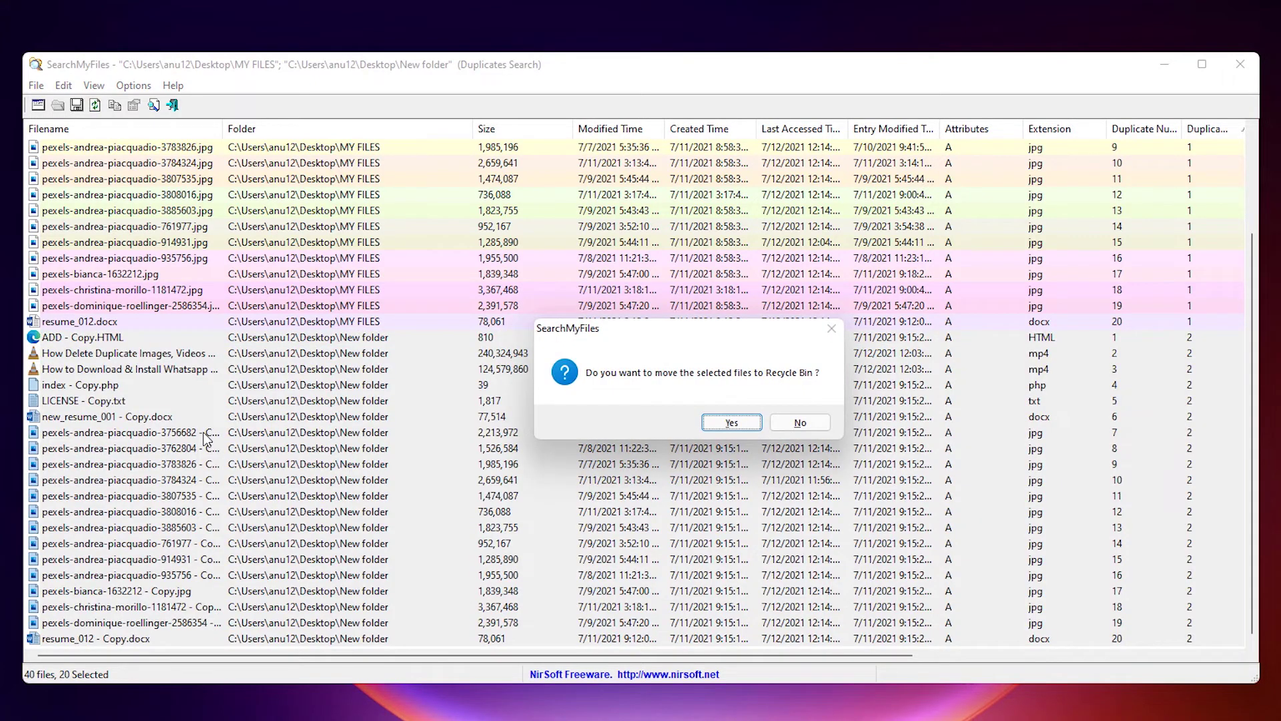
pyautogui.click(746, 417)
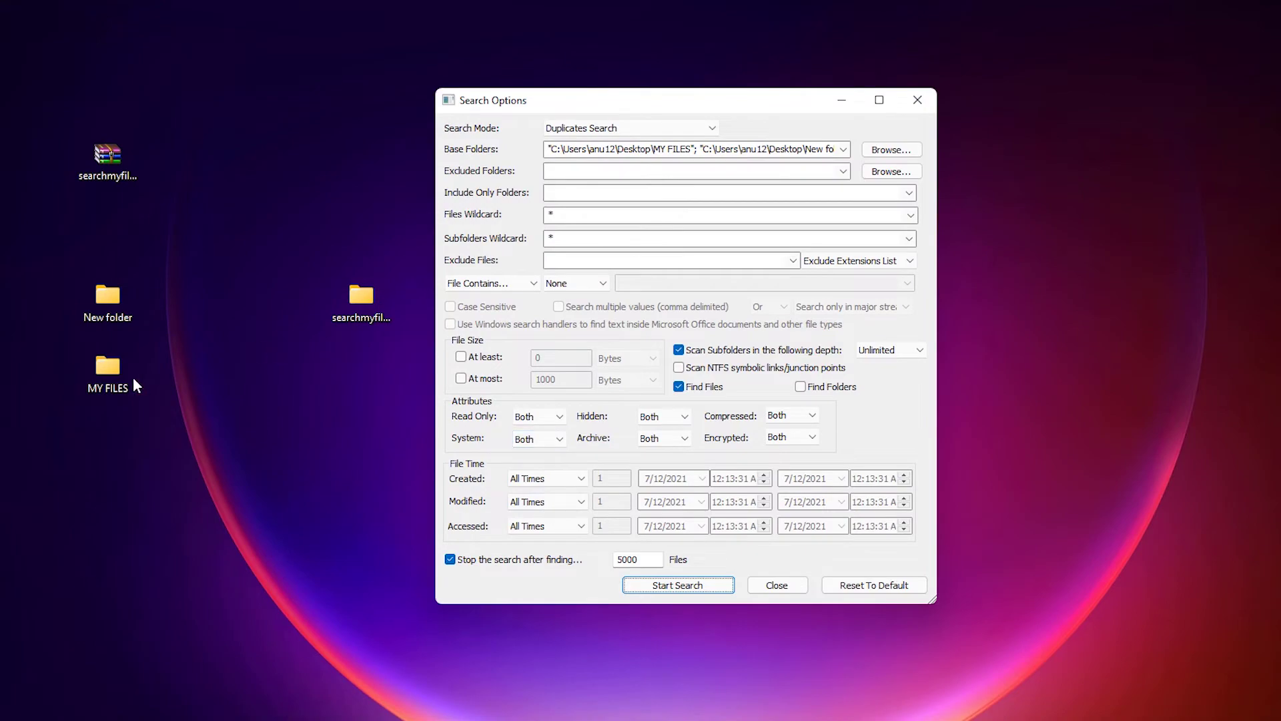
# Confirm New folder is empty and MY FILES still holds its files, closing both windows.
pyautogui.doubleClick(107, 297)
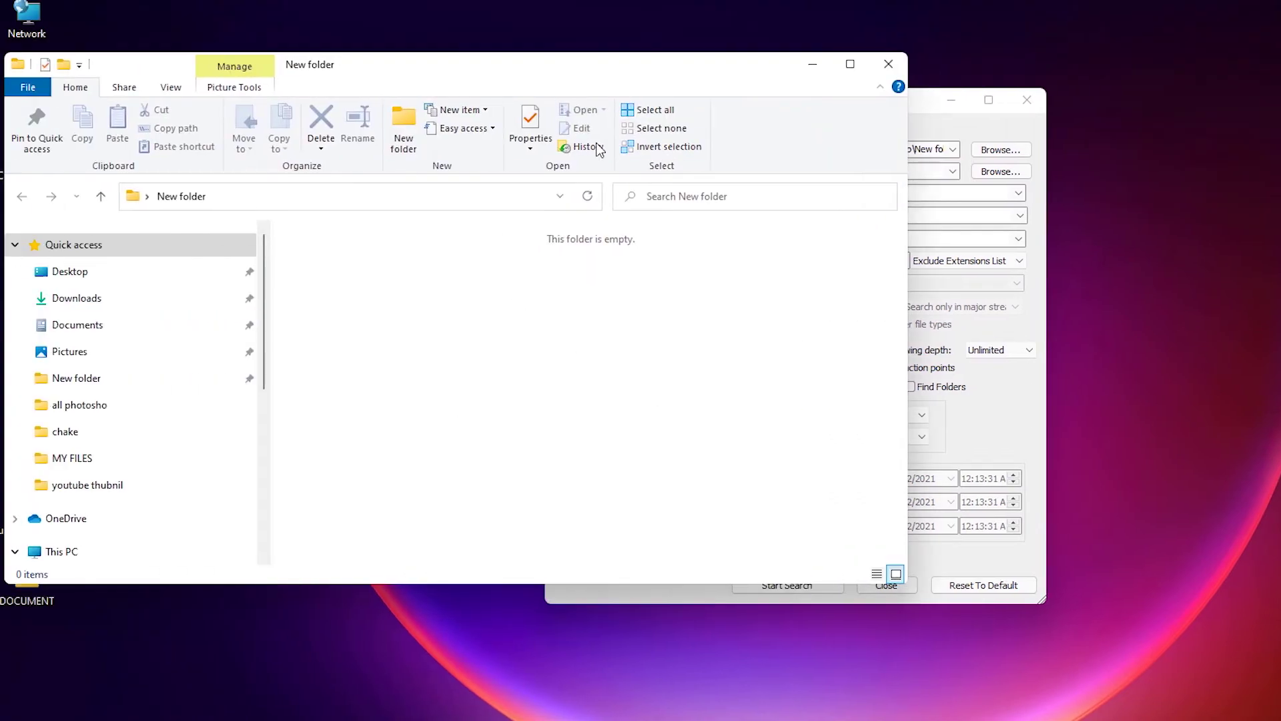
pyautogui.click(888, 63)
pyautogui.doubleClick(223, 390)
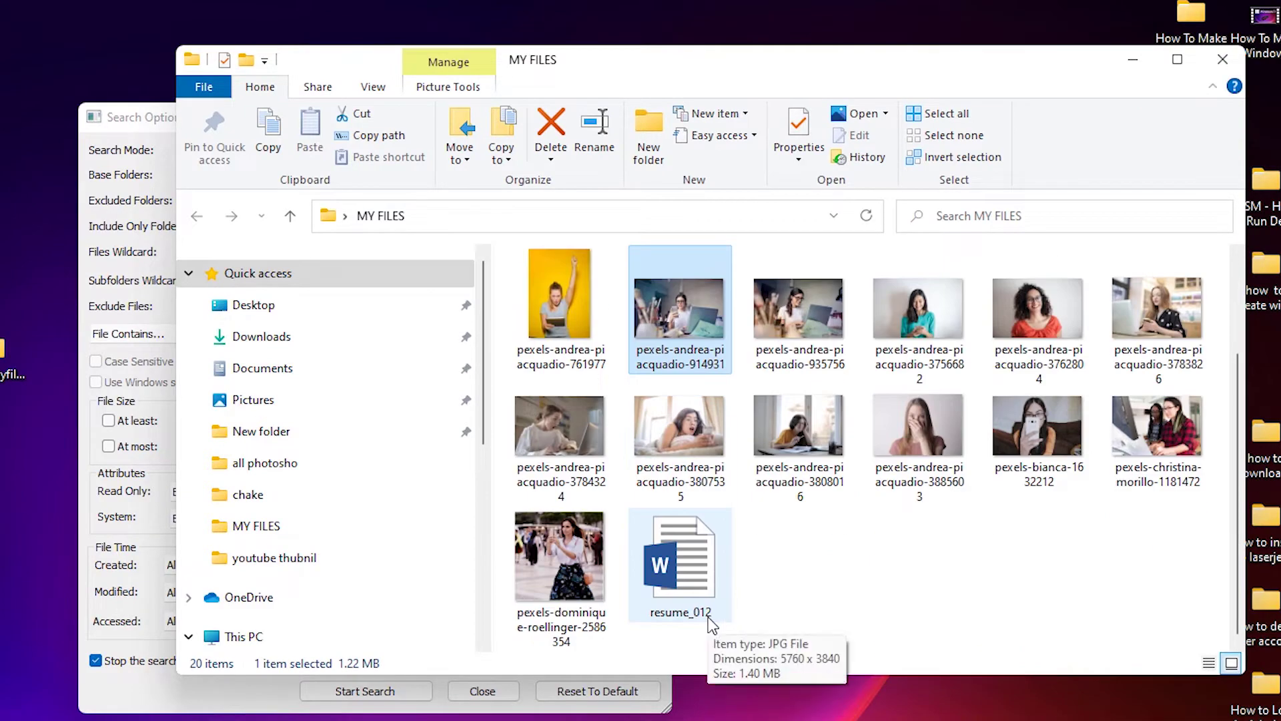
pyautogui.click(1222, 58)
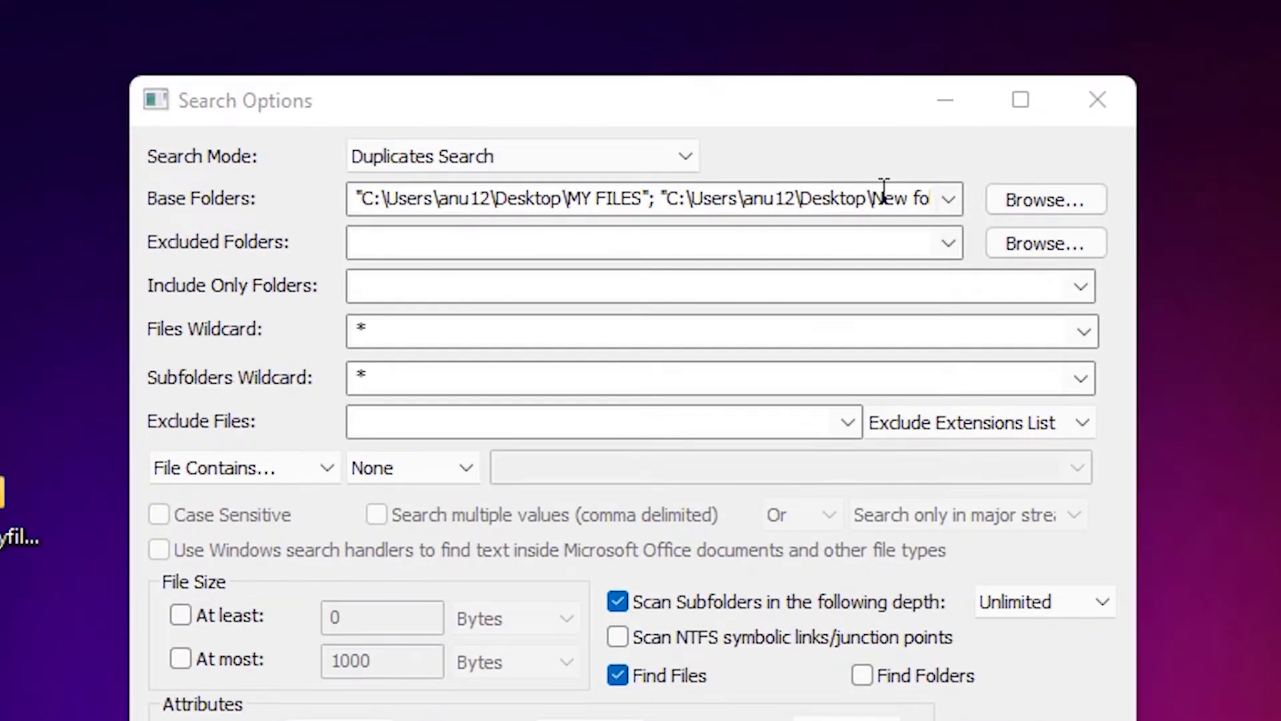
pyautogui.click(595, 155)
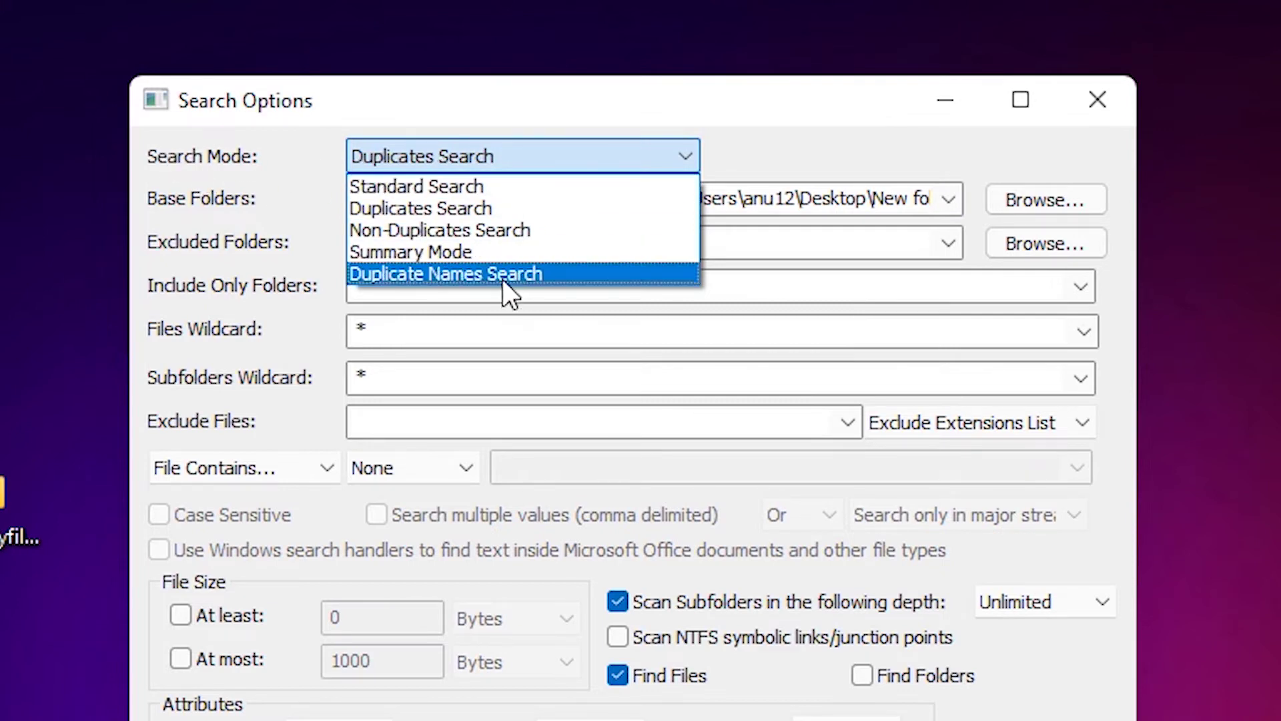
# Choose Duplicate Names Search with all duplicate files and folders and full-name comparison, and clear the base folders.
pyautogui.click(479, 275)
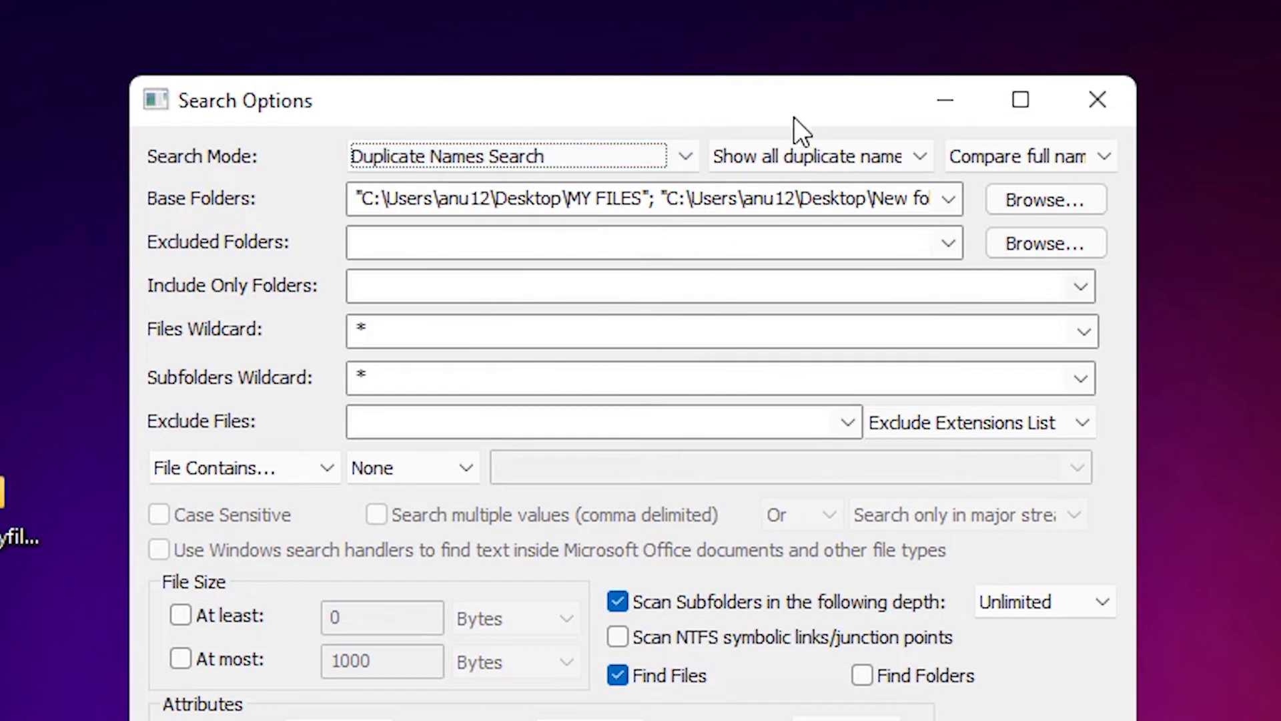
pyautogui.click(767, 154)
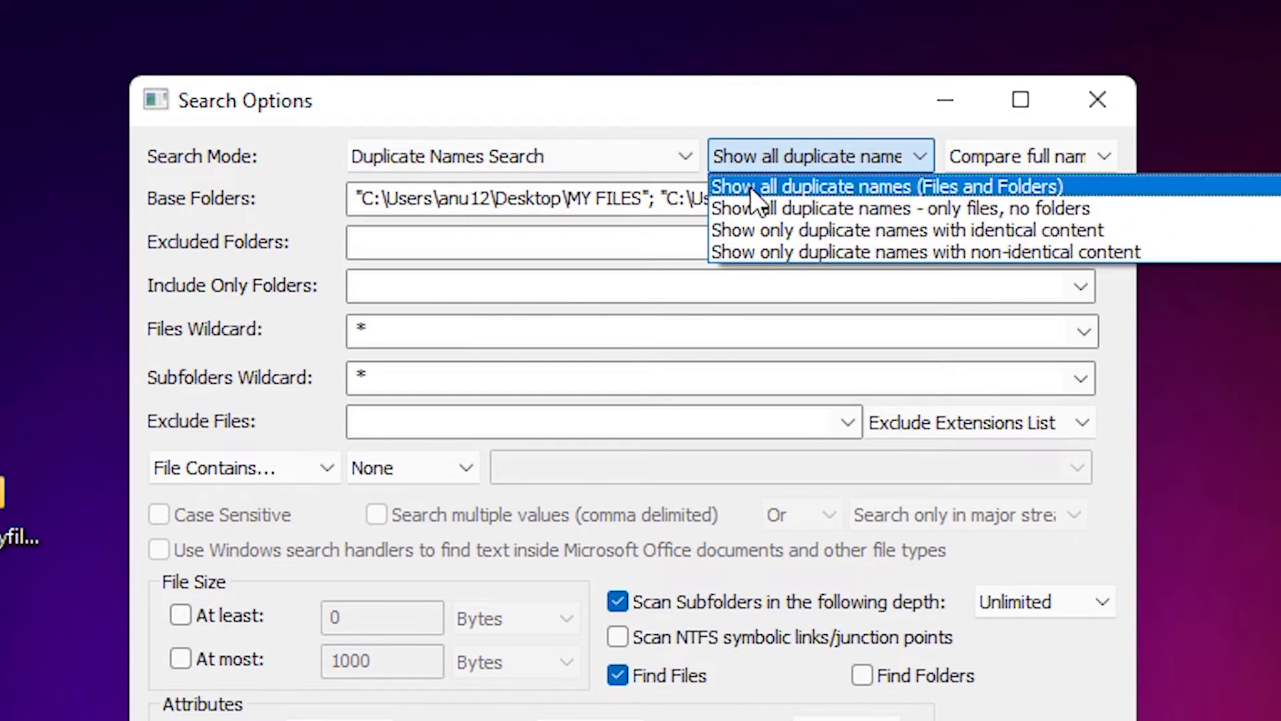
pyautogui.click(1052, 188)
pyautogui.click(822, 148)
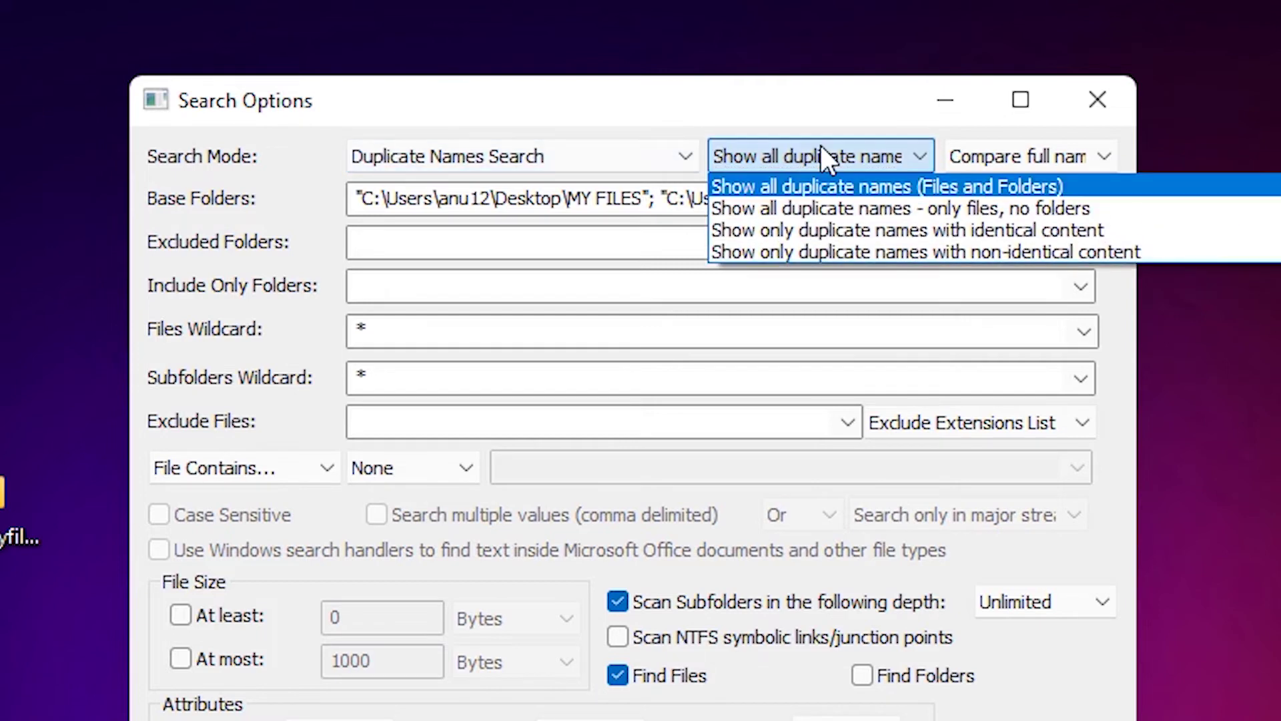
pyautogui.click(823, 157)
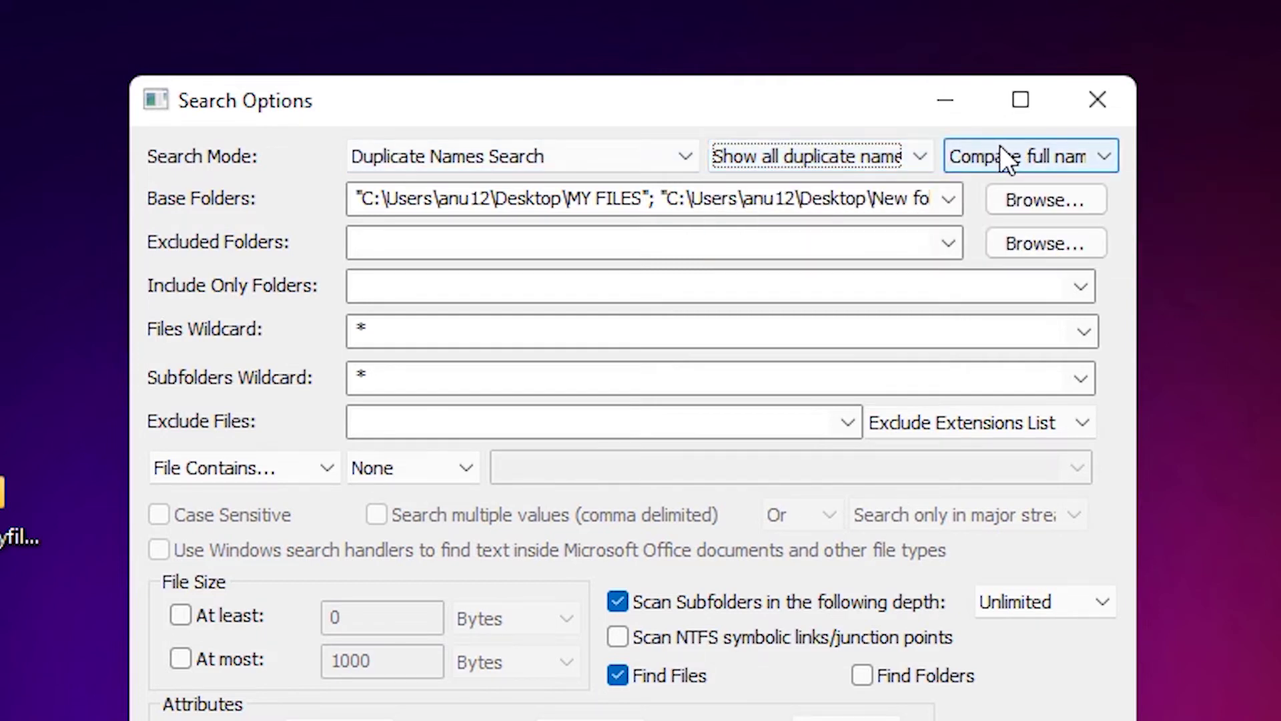
pyautogui.click(1021, 157)
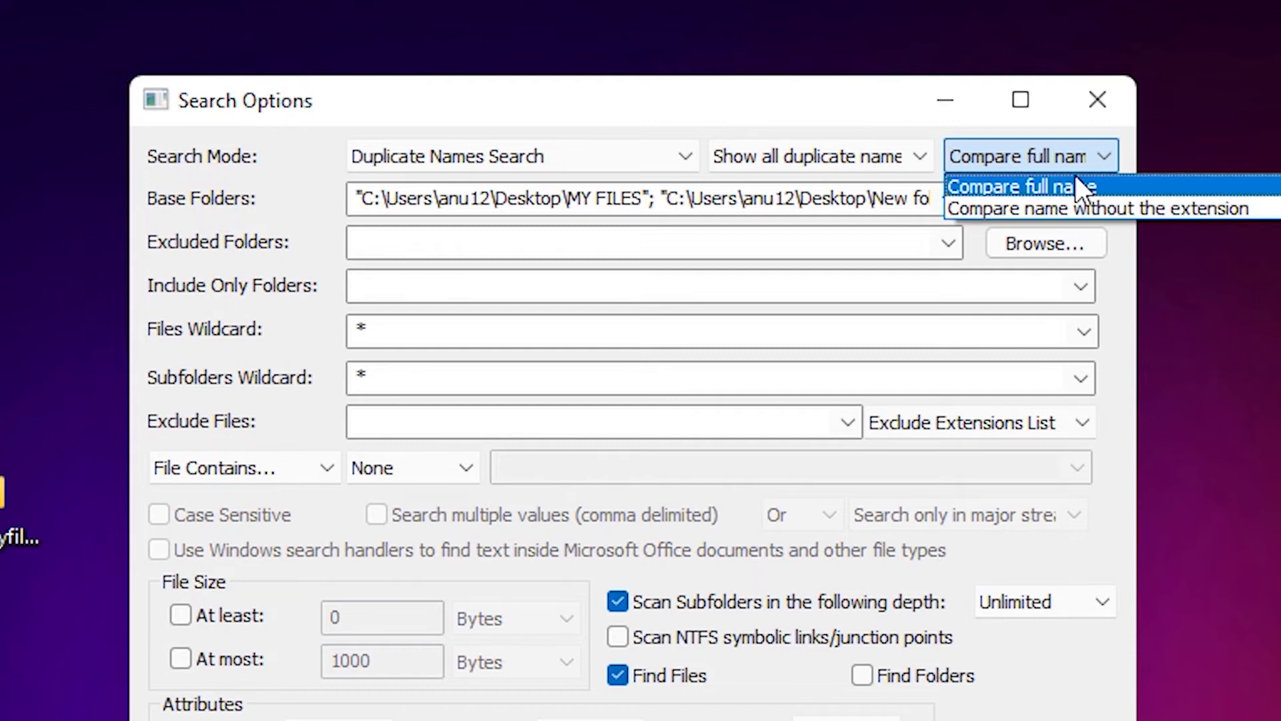
pyautogui.click(1106, 191)
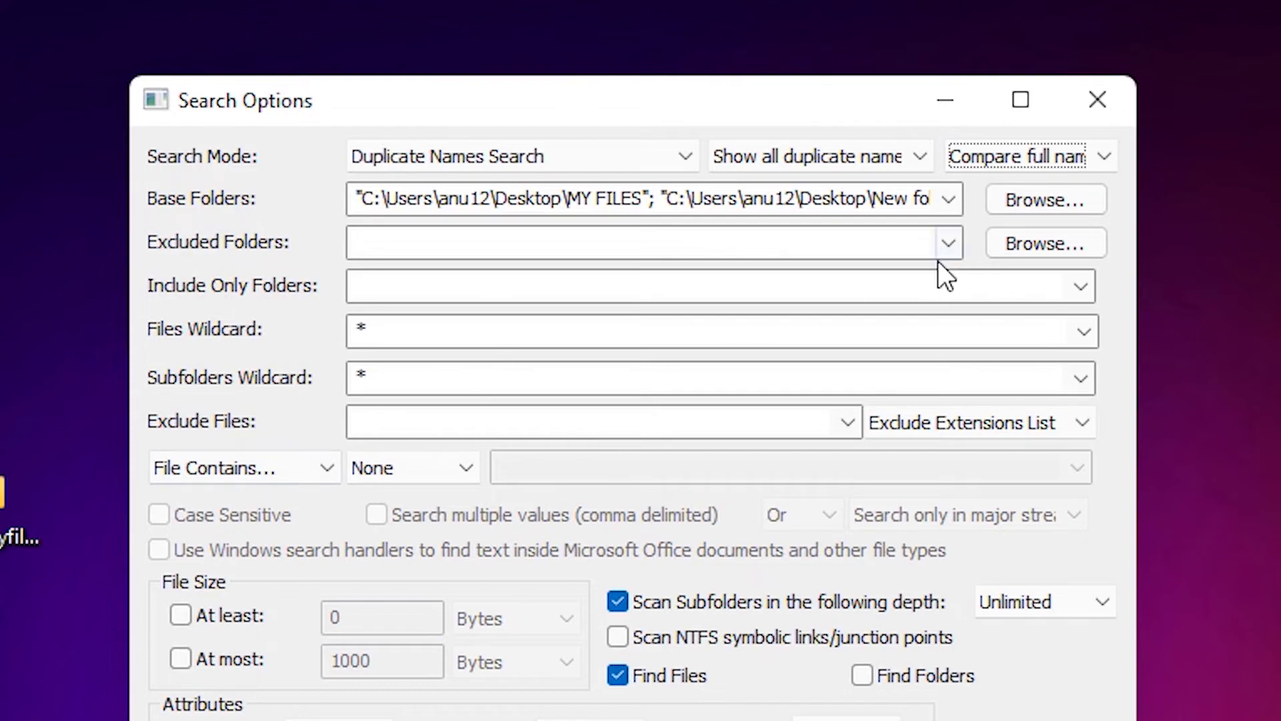
pyautogui.click(907, 206)
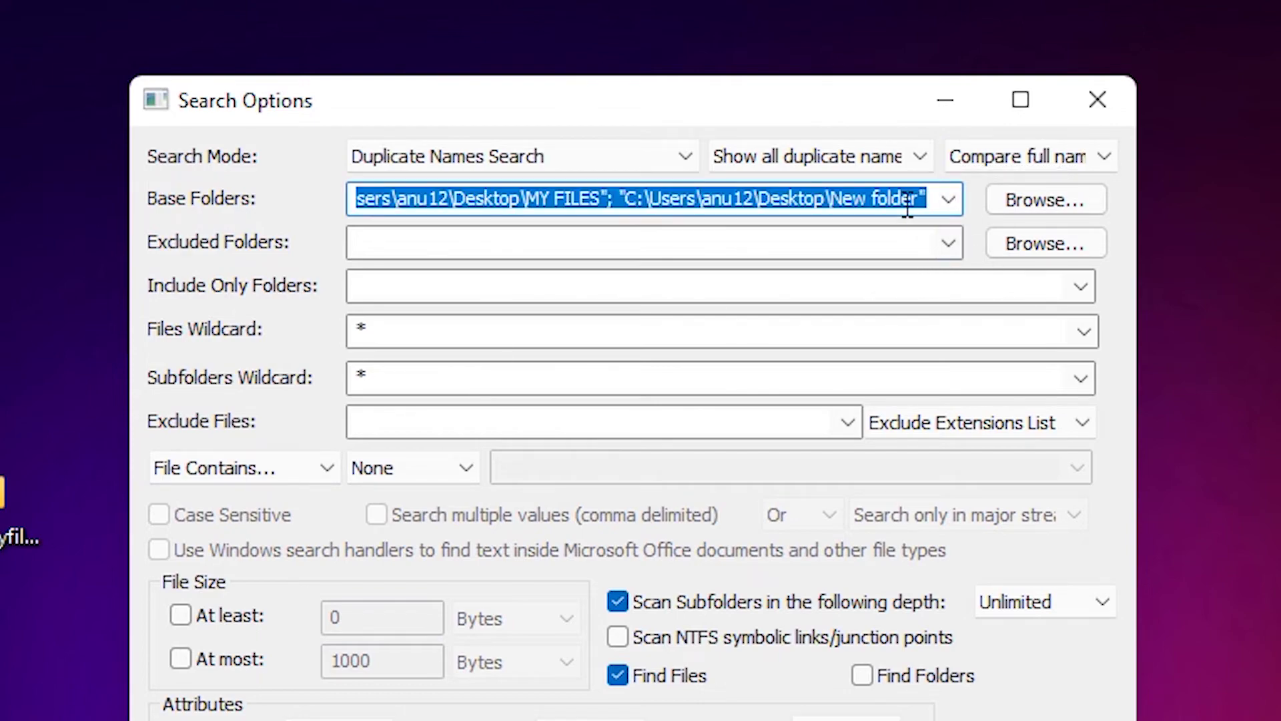
pyautogui.press('BackSpace')
# Make Desktop > DOCUMENT the only base folder and start the duplicate names search.
pyautogui.click(1018, 203)
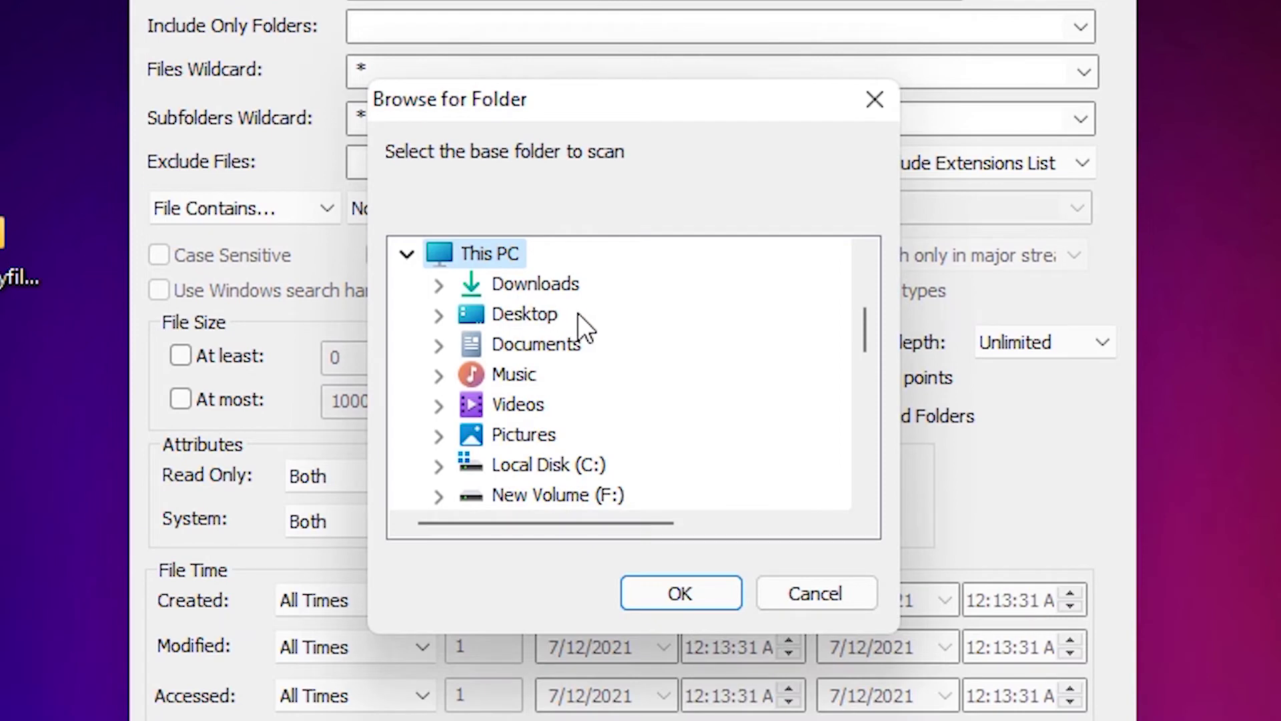
pyautogui.click(534, 316)
pyautogui.click(439, 315)
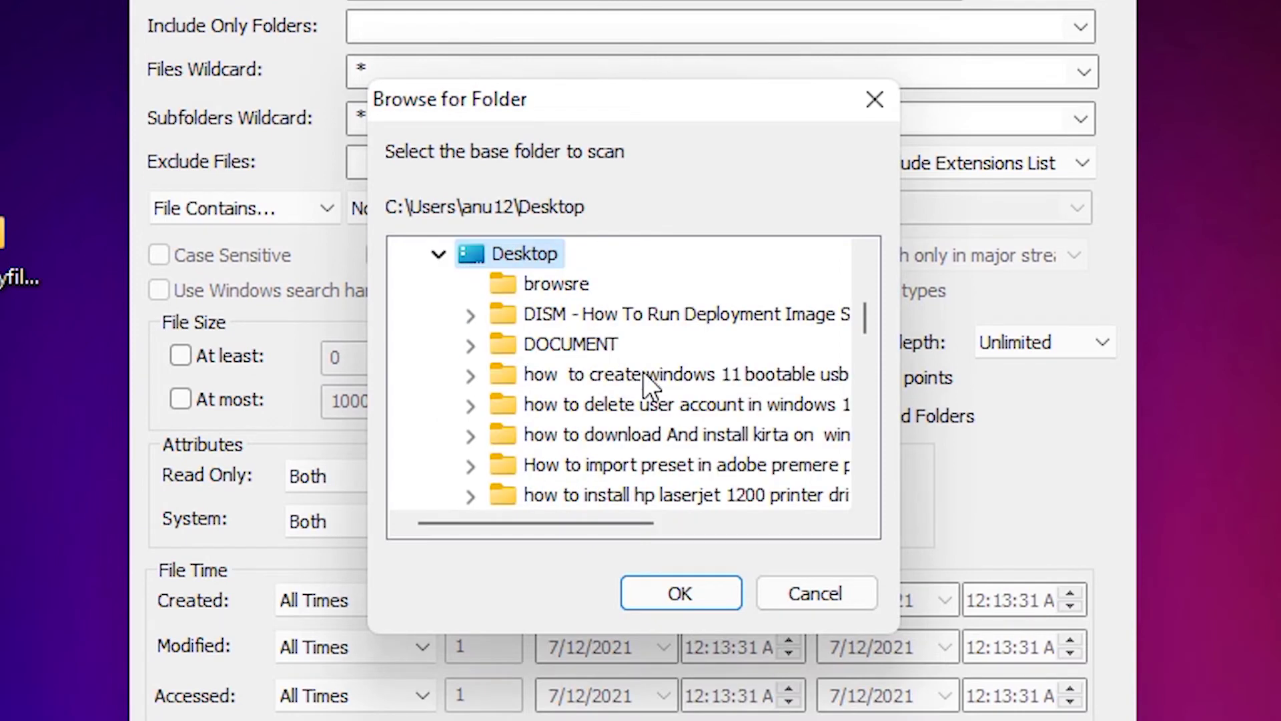
pyautogui.doubleClick(587, 354)
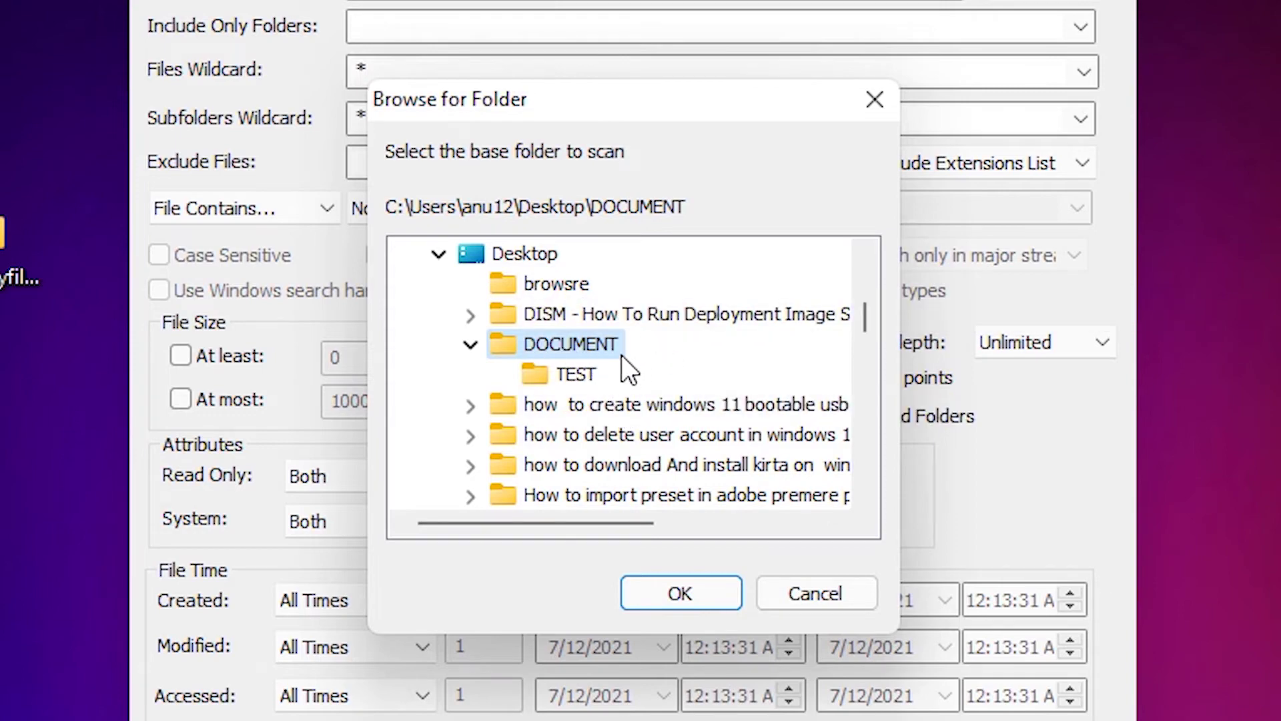
pyautogui.click(707, 597)
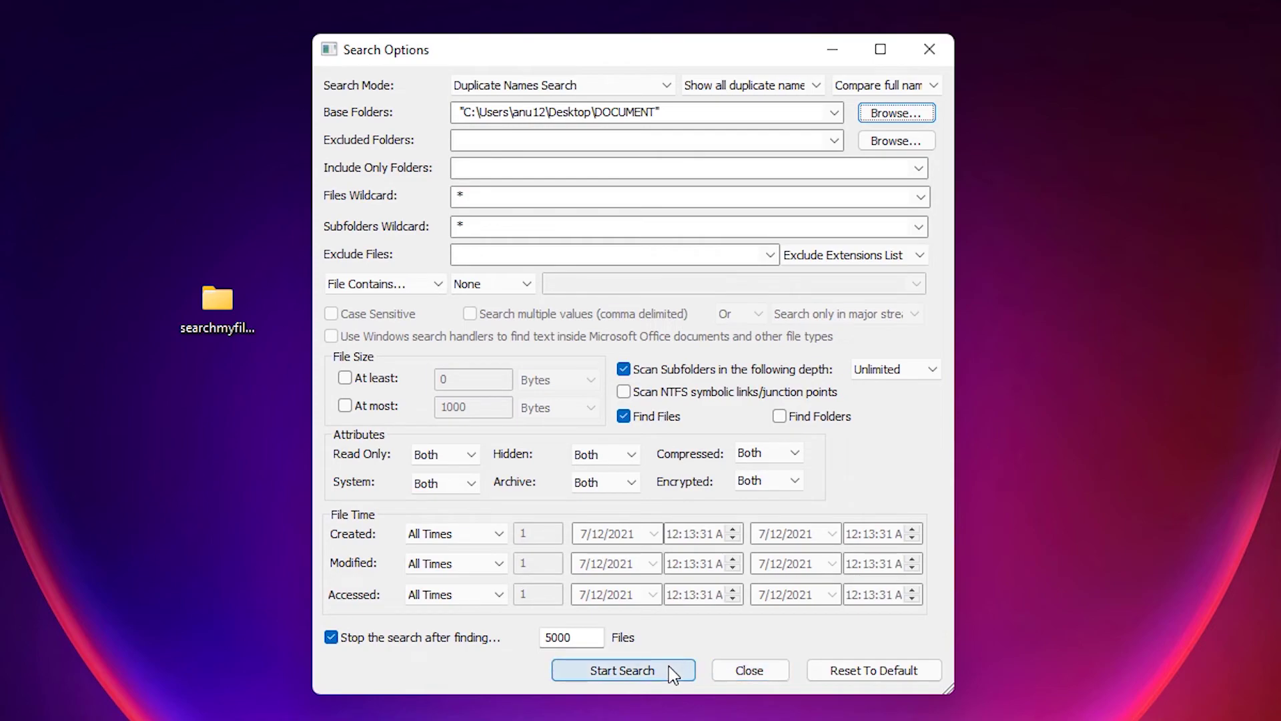
pyautogui.click(672, 670)
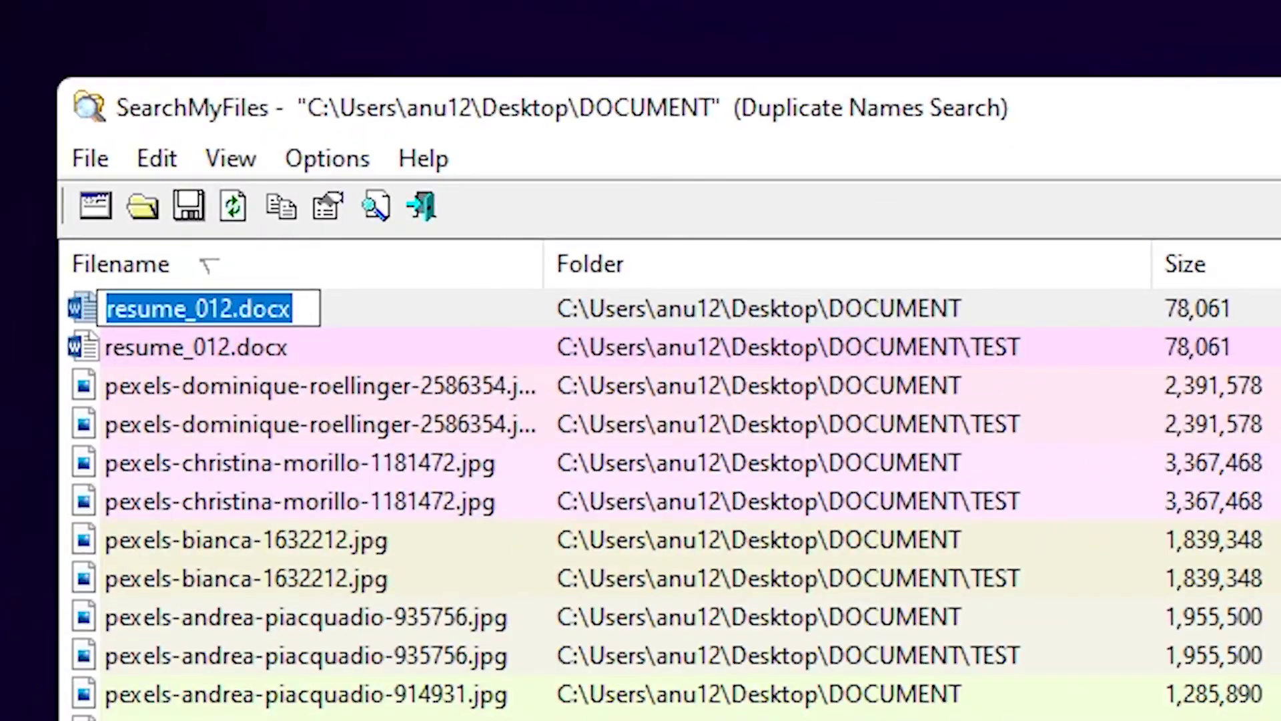
# Compare the resume_012.docx and pexels-christina-morillo-1181472.jpg entries, then sort results by Duplicate Group.
pyautogui.click(317, 358)
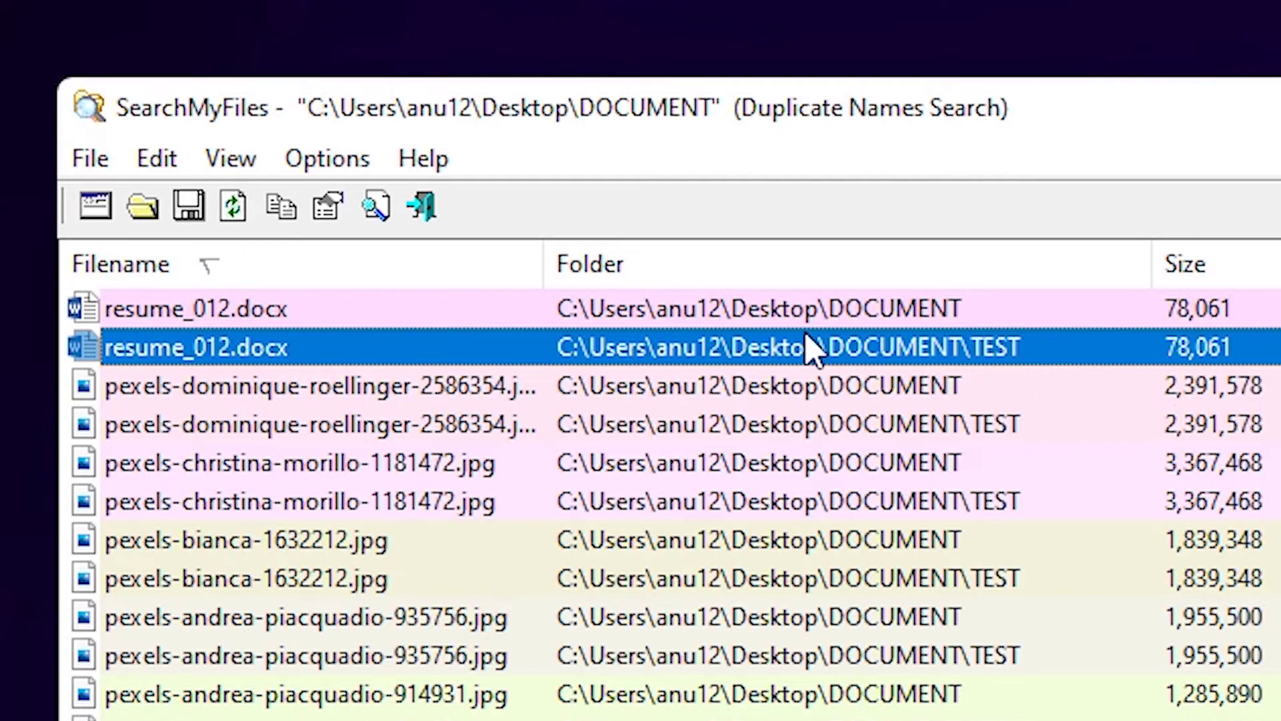
pyautogui.click(304, 314)
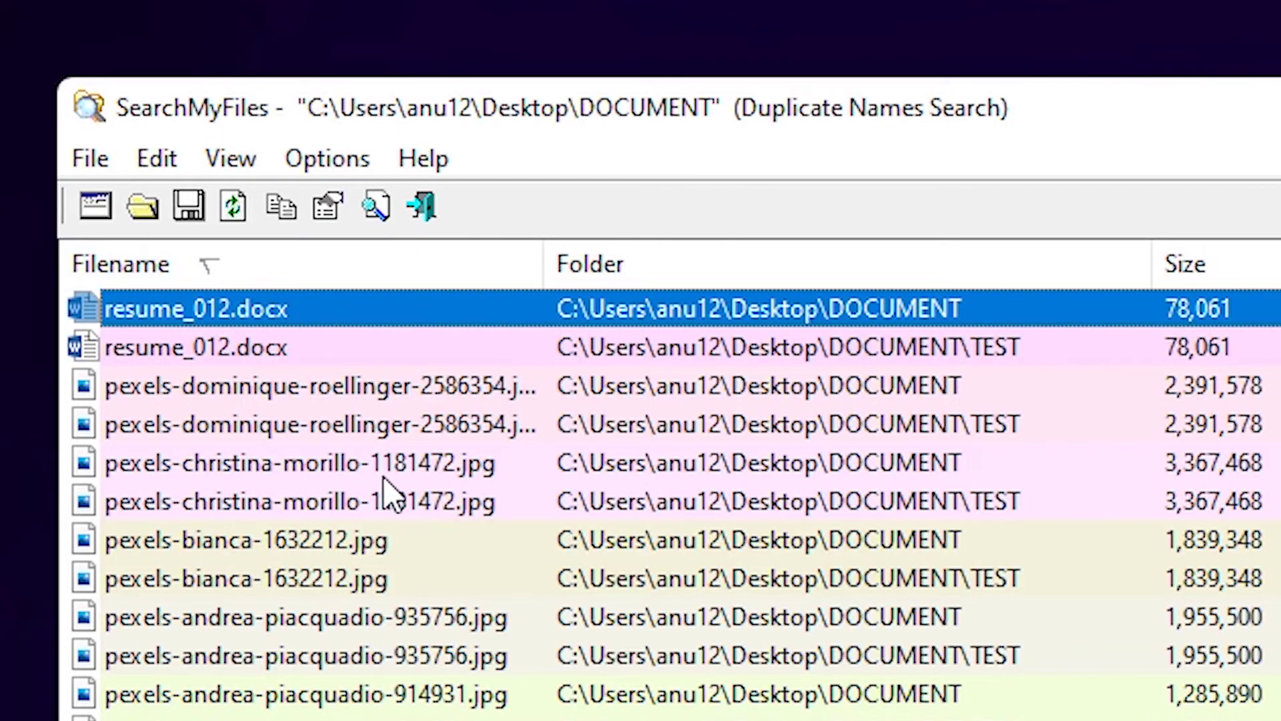
pyautogui.click(385, 475)
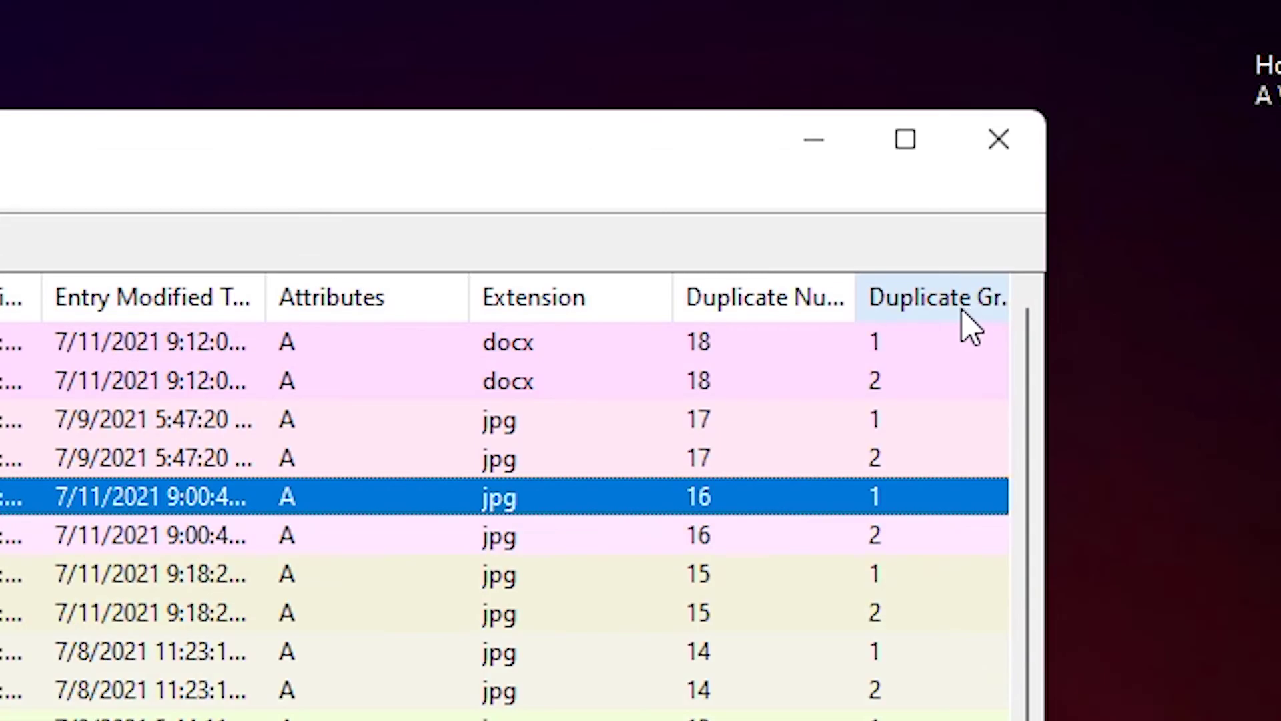
pyautogui.click(1142, 194)
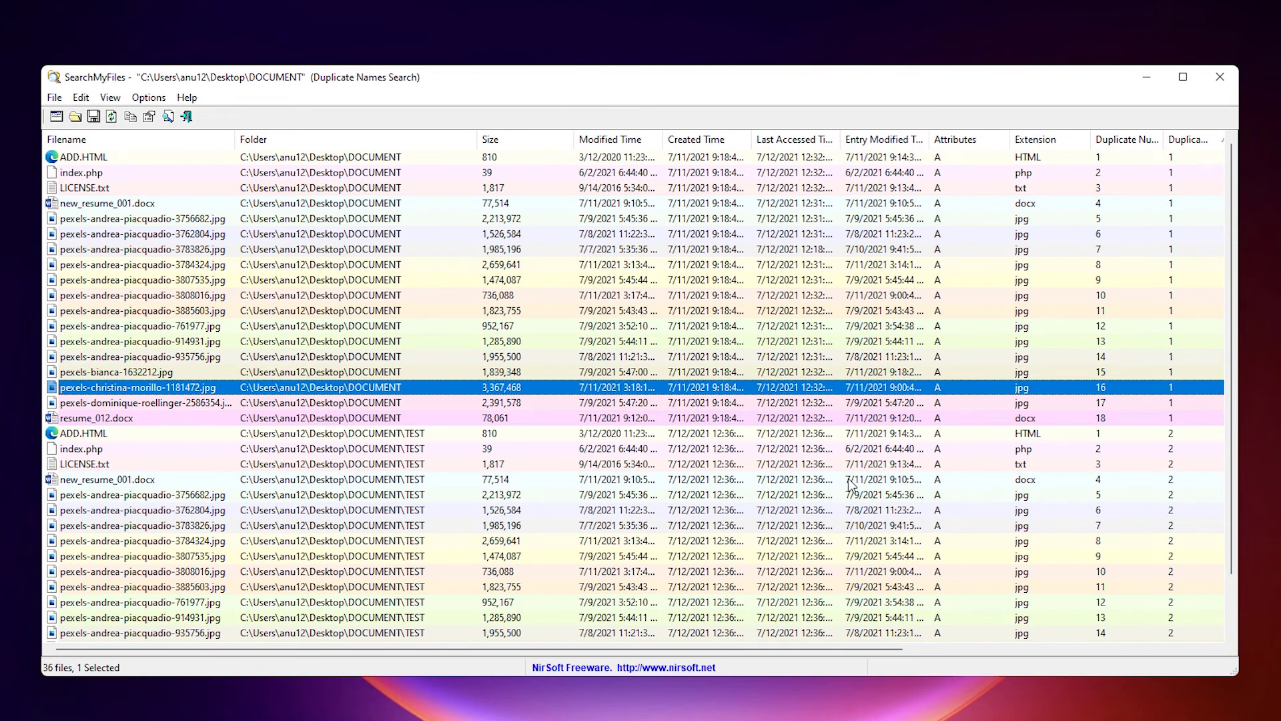
# Select the 18 TEST-folder files from ADD.HTML to resume_012.docx and send them to the Recycle Bin.
pyautogui.click(815, 435)
pyautogui.scroll(-2, 814, 451)
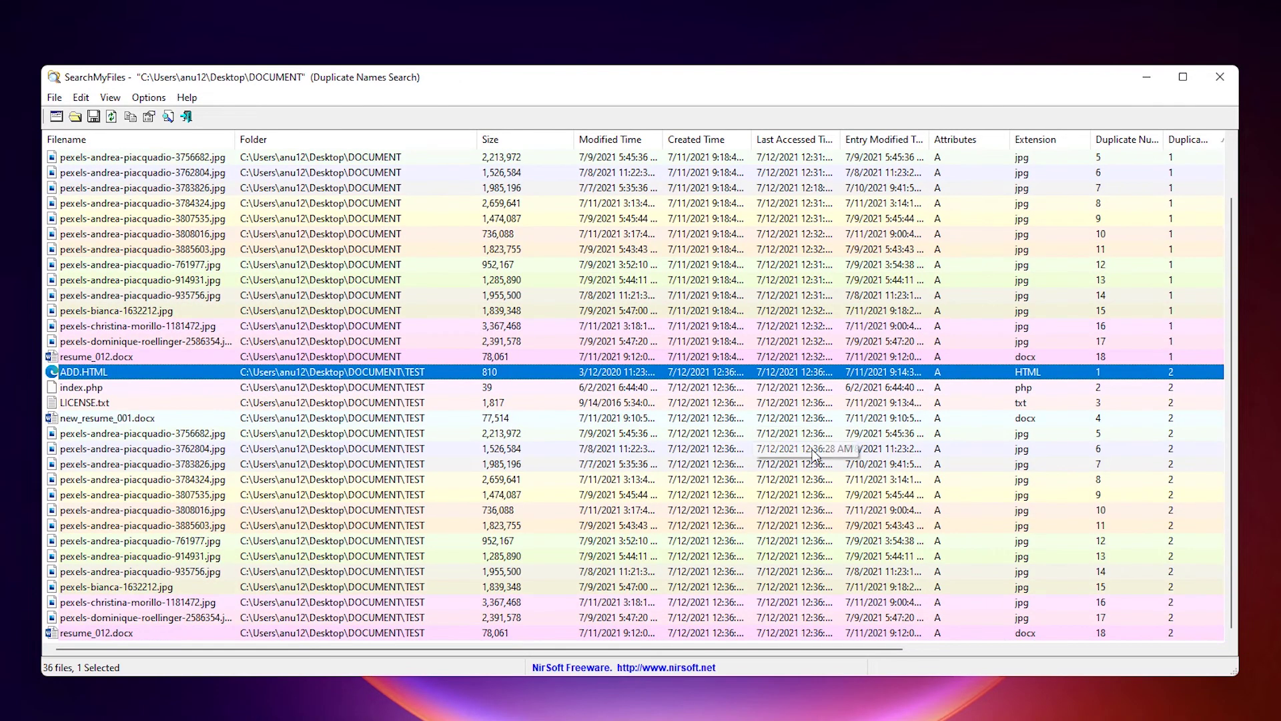
pyautogui.keyDown('shift'); pyautogui.click(802, 632); pyautogui.keyUp('shift')
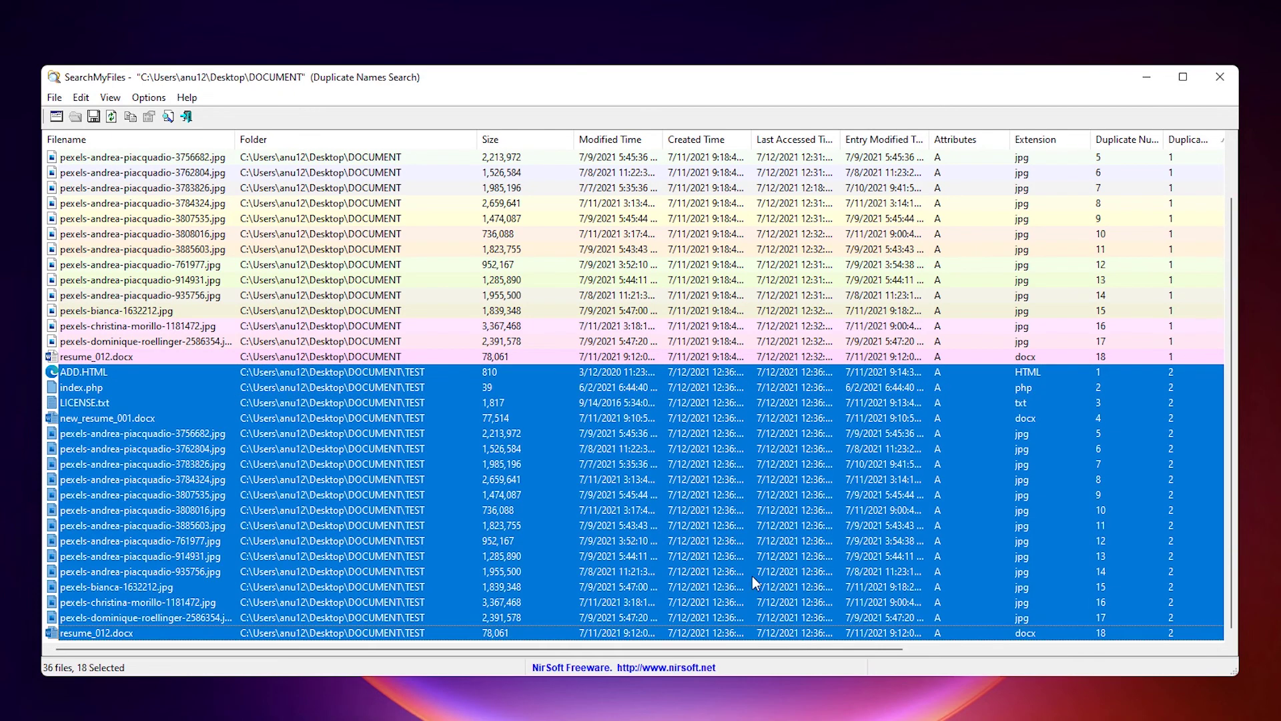
pyautogui.scroll(2, 750, 574)
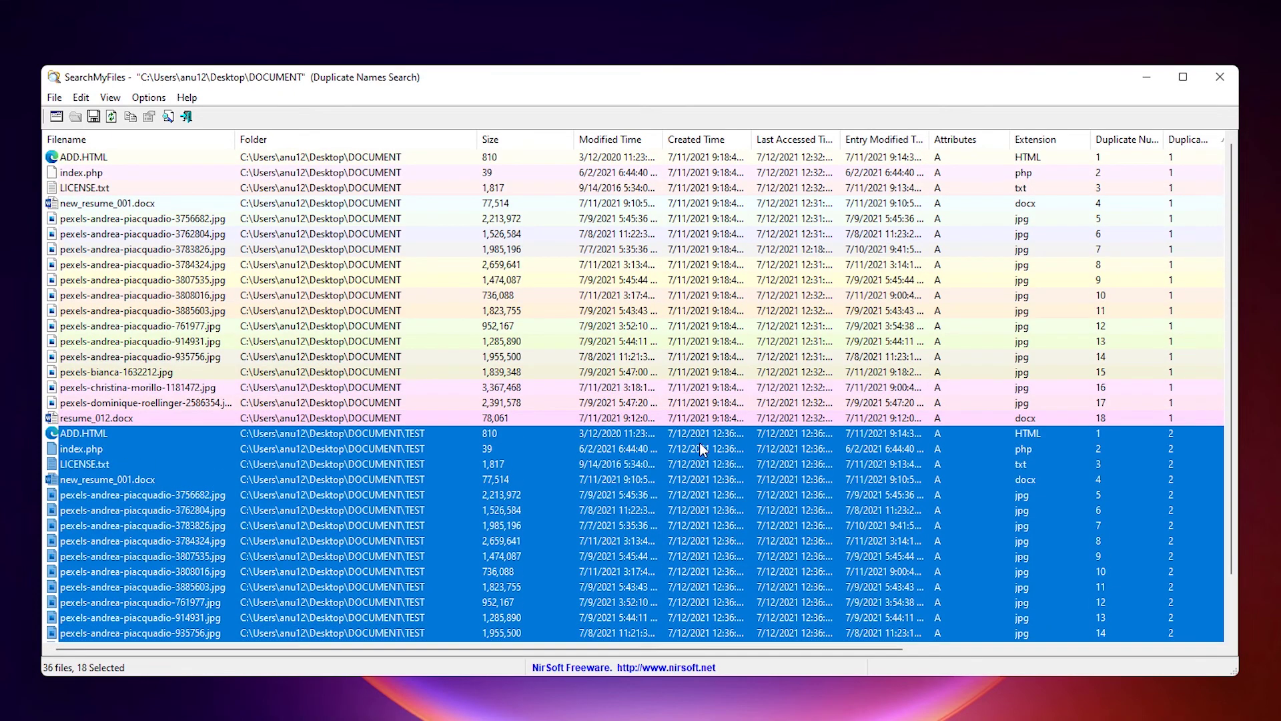
pyautogui.press('Delete')
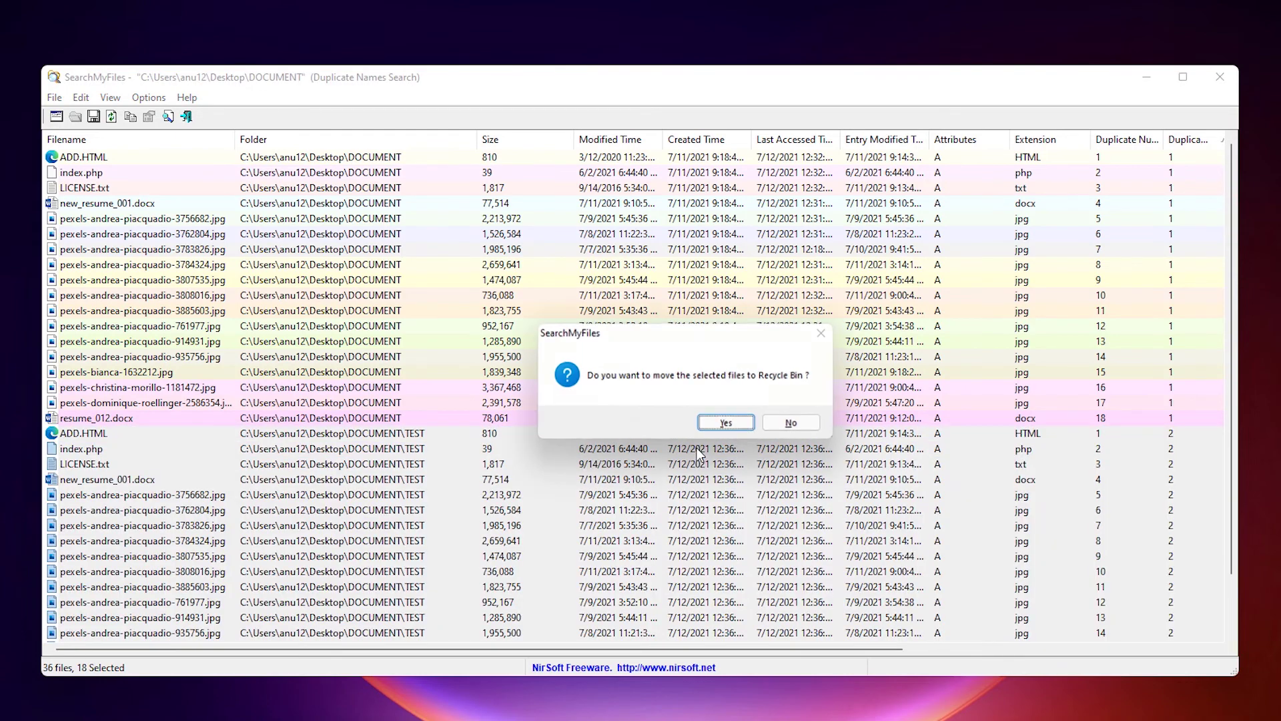
pyautogui.click(720, 427)
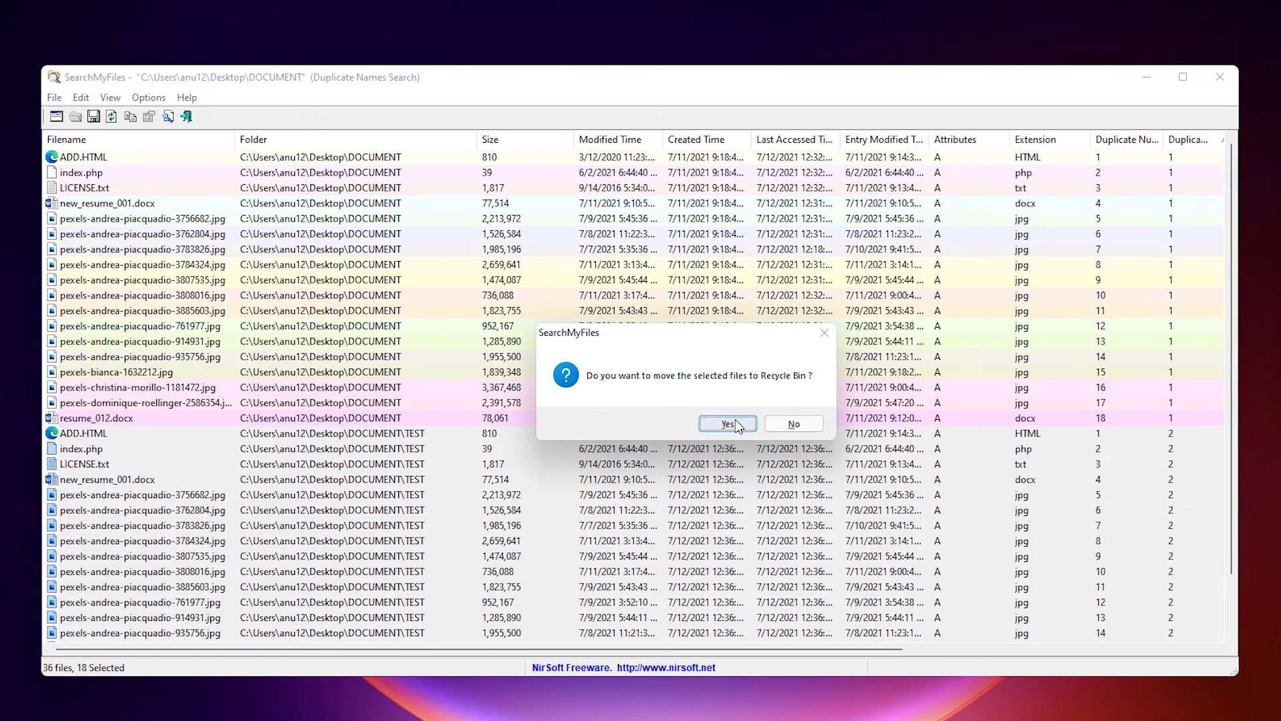